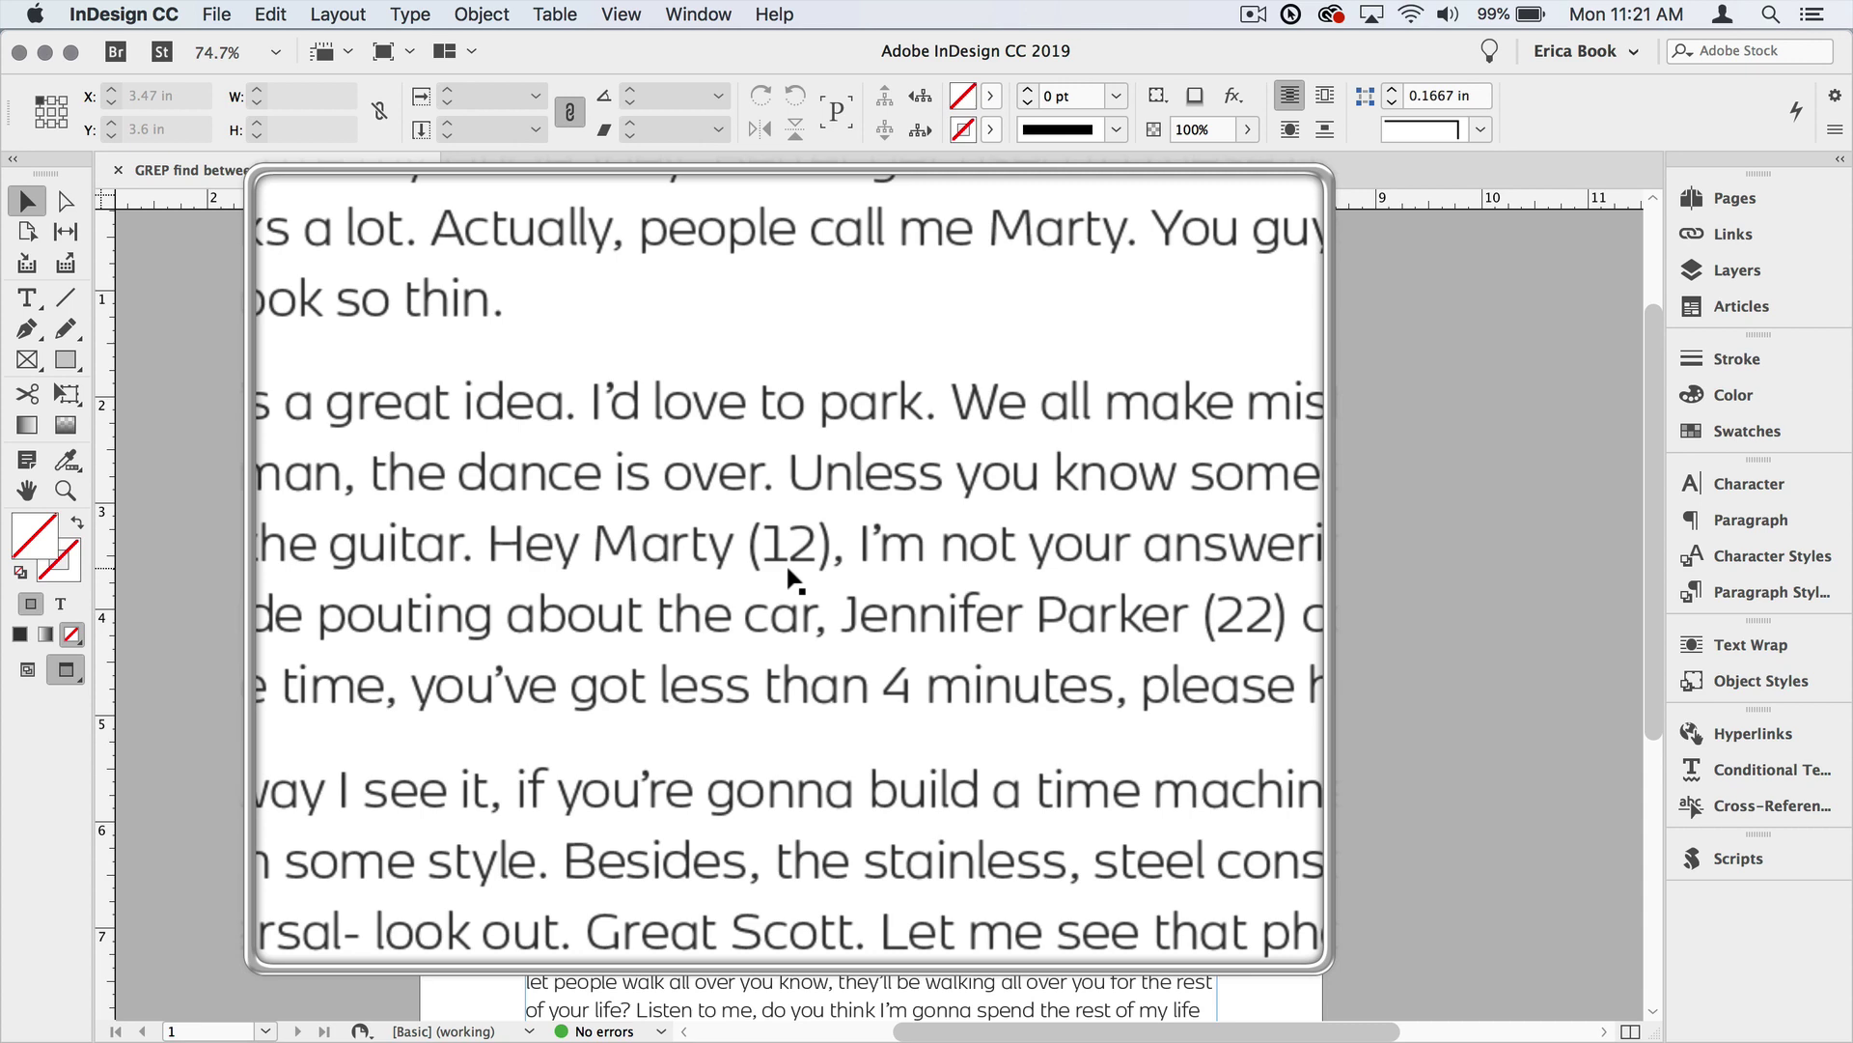
Create the 'number style' character style with Harvest Gold character colour and Bold font style
left_click(1715, 558)
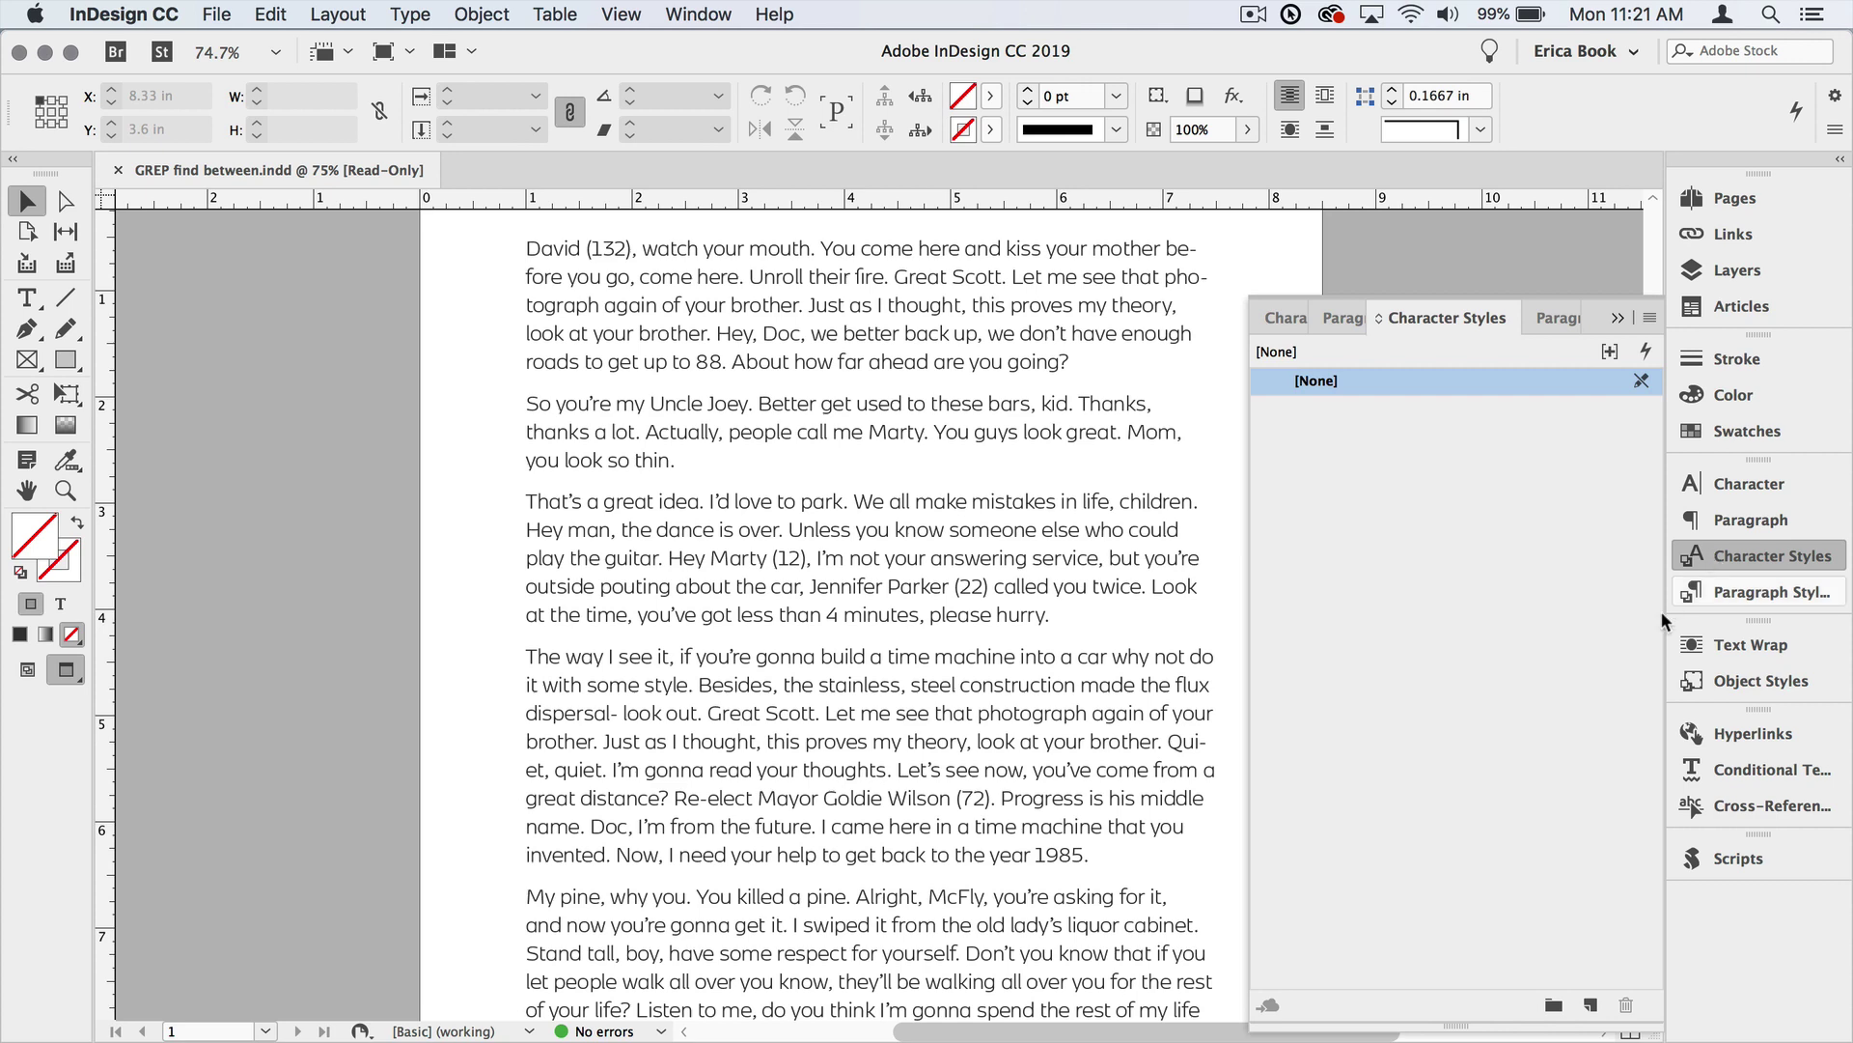
left_click(1590, 1007, "alt")
type("number style")
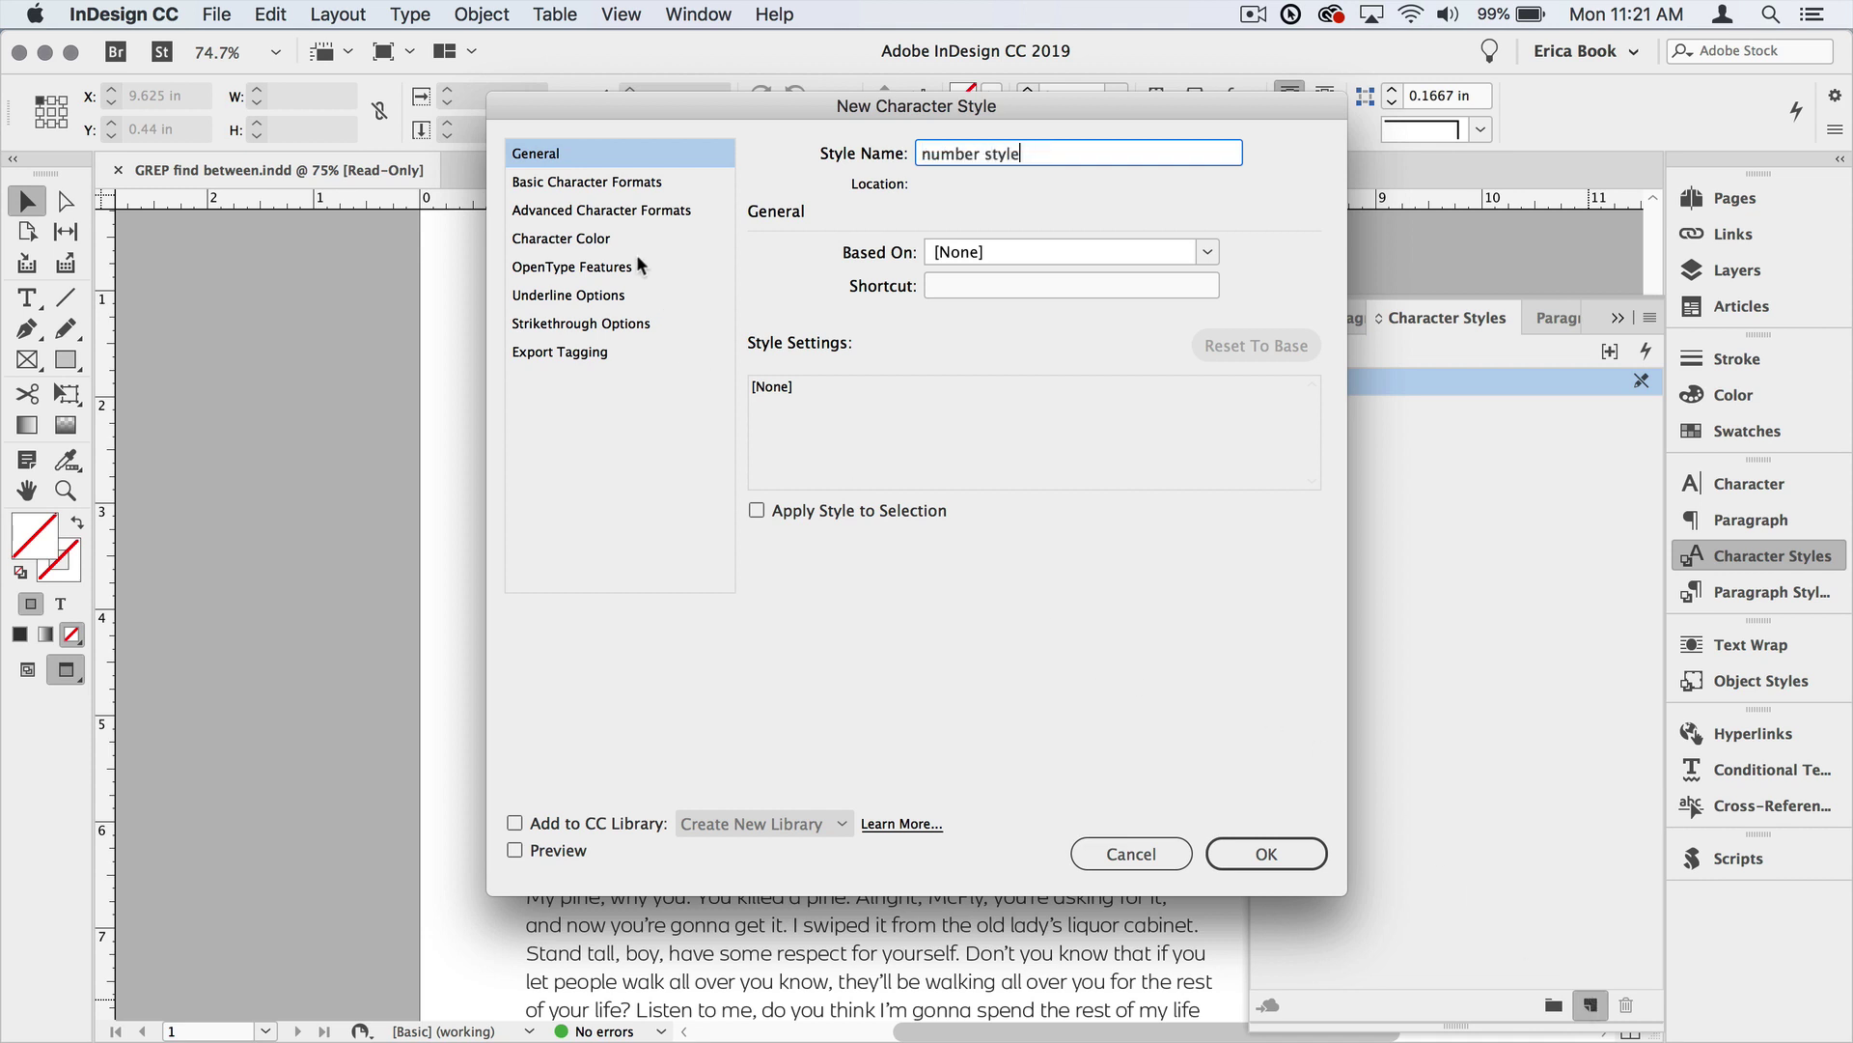
left_click(562, 239)
left_click(1052, 372)
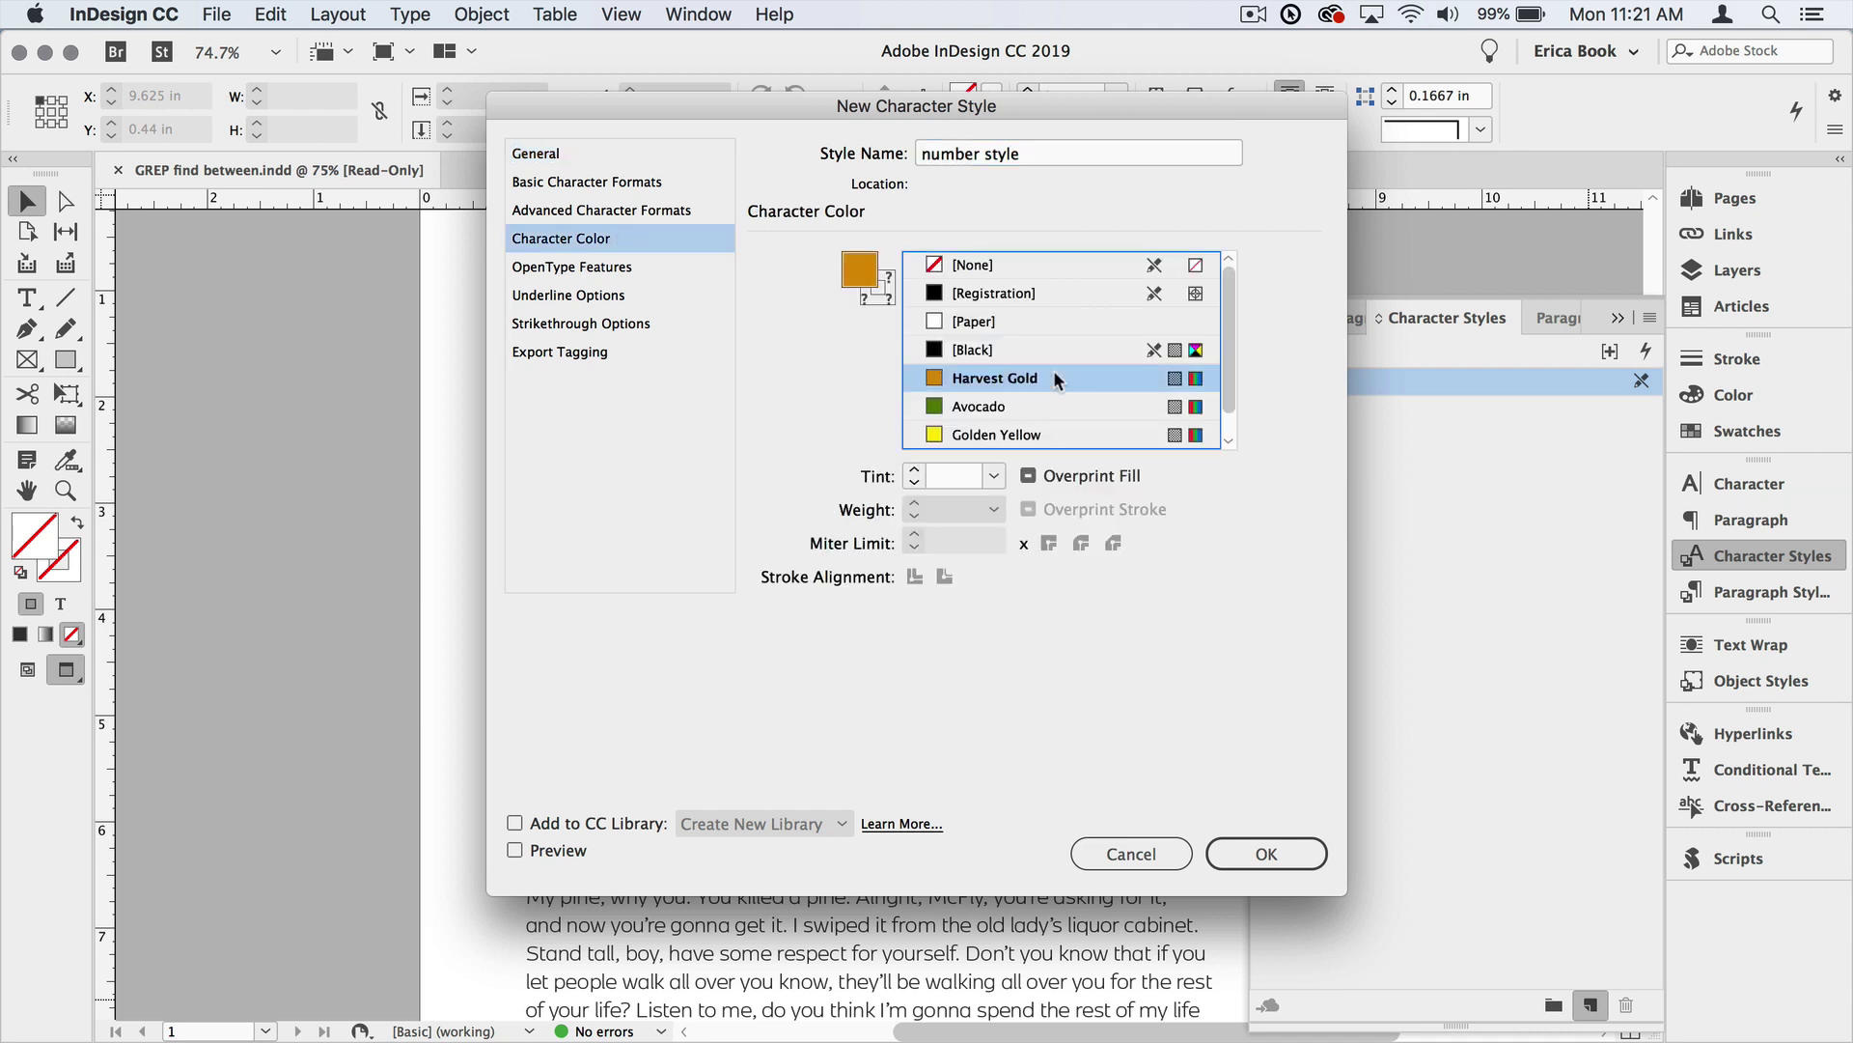
left_click(652, 185)
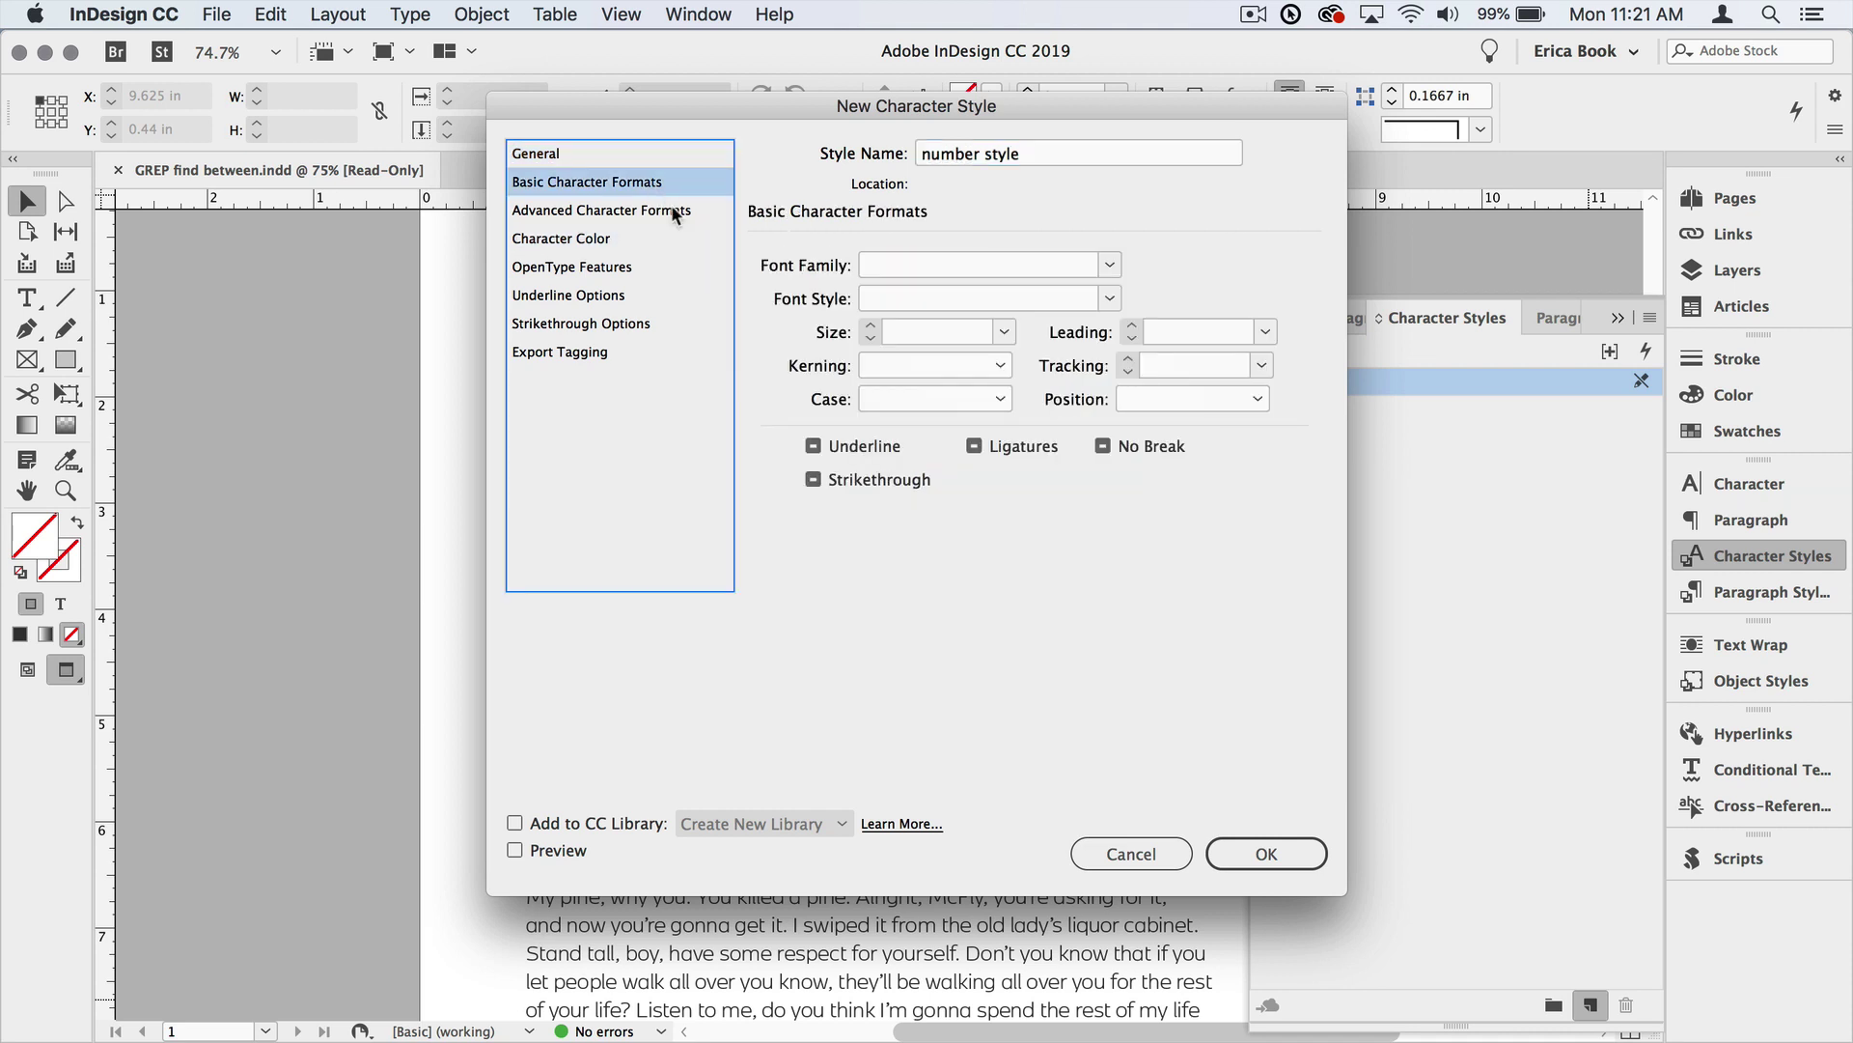
left_click(935, 297)
type("Bold")
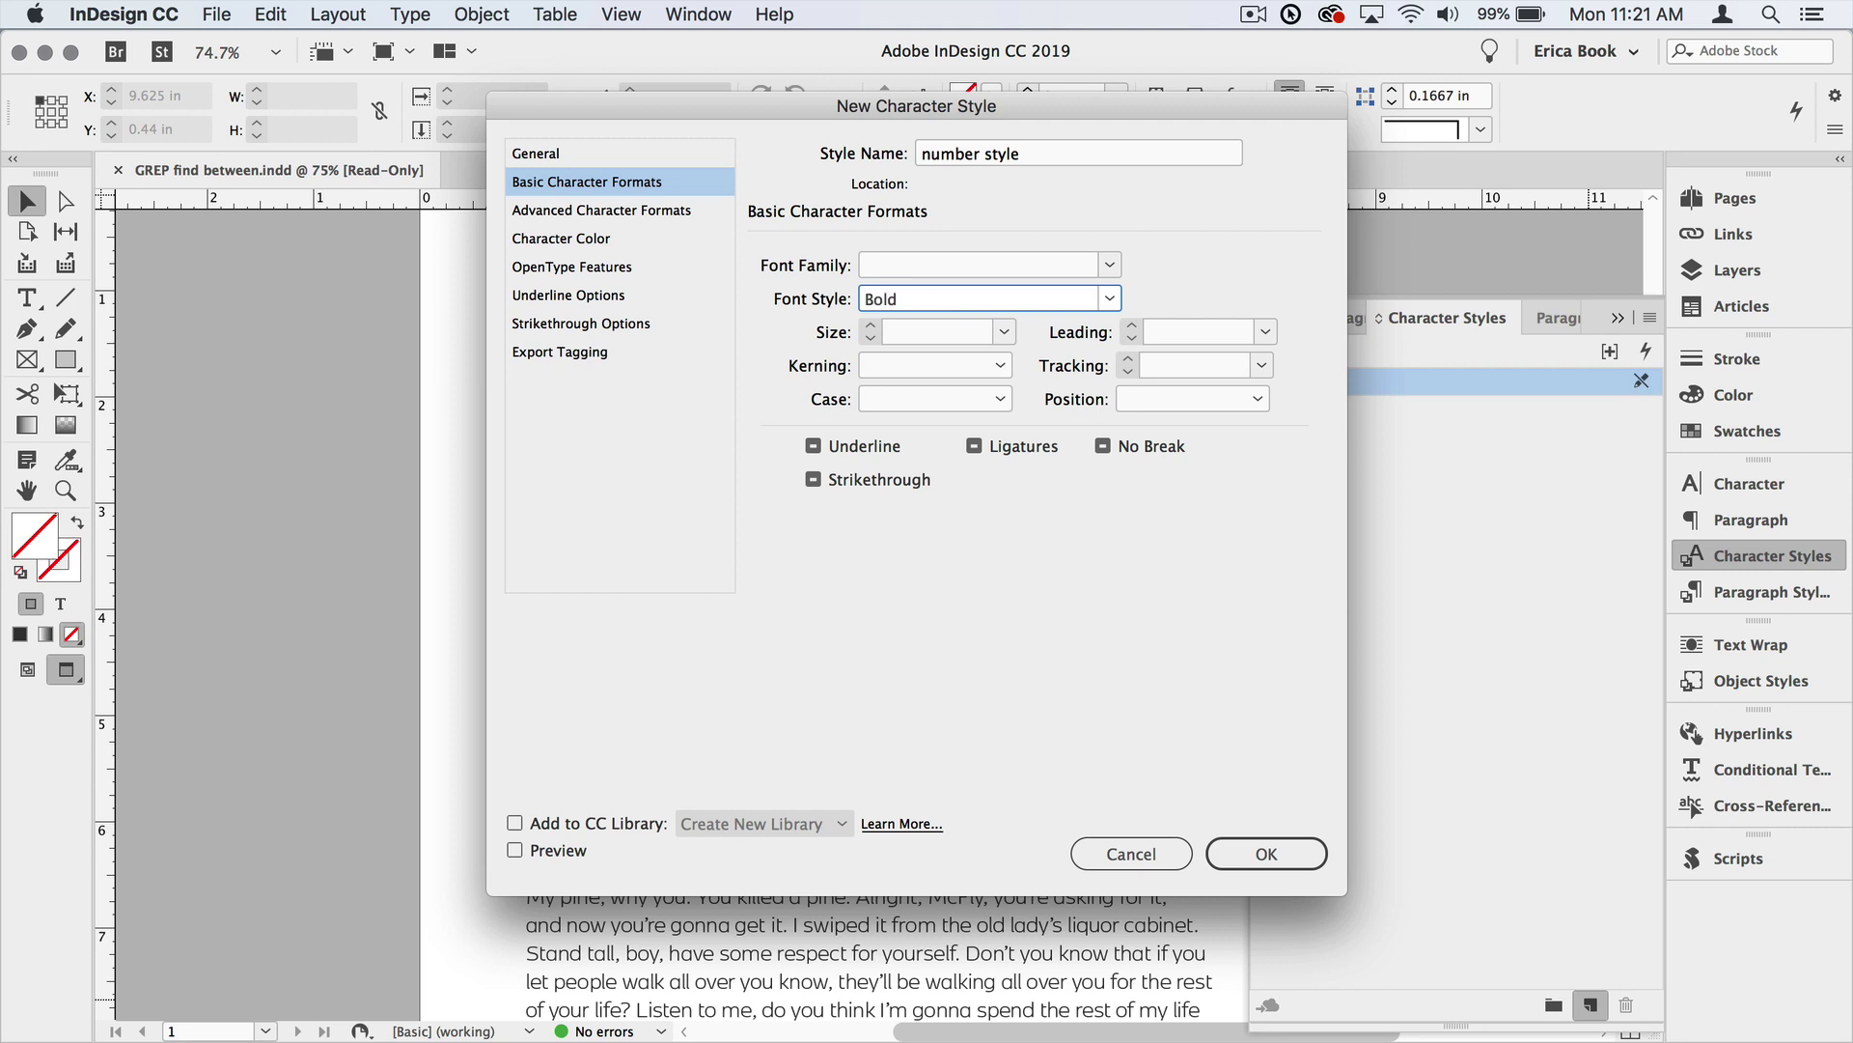
left_click(1264, 852)
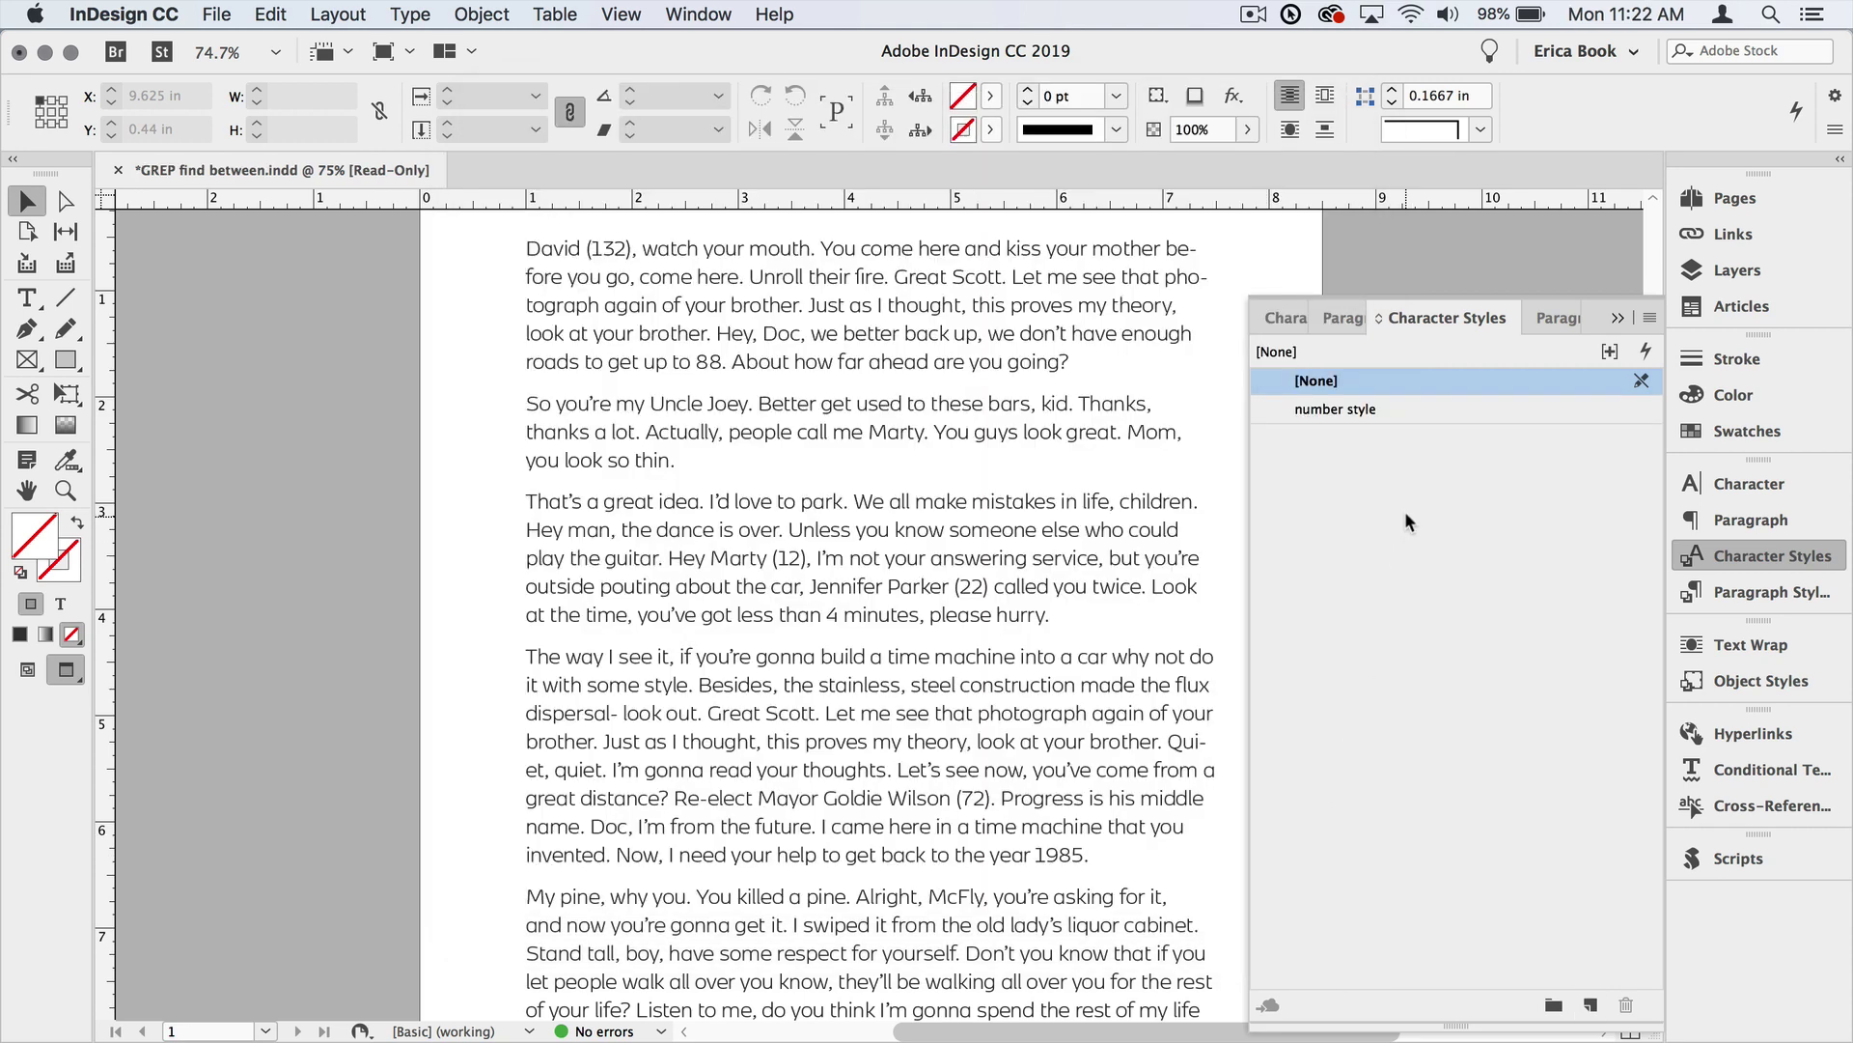
Collapse the Character Styles panel and bring up GREP Find/Change, nudging the dialog right
left_click(1704, 560)
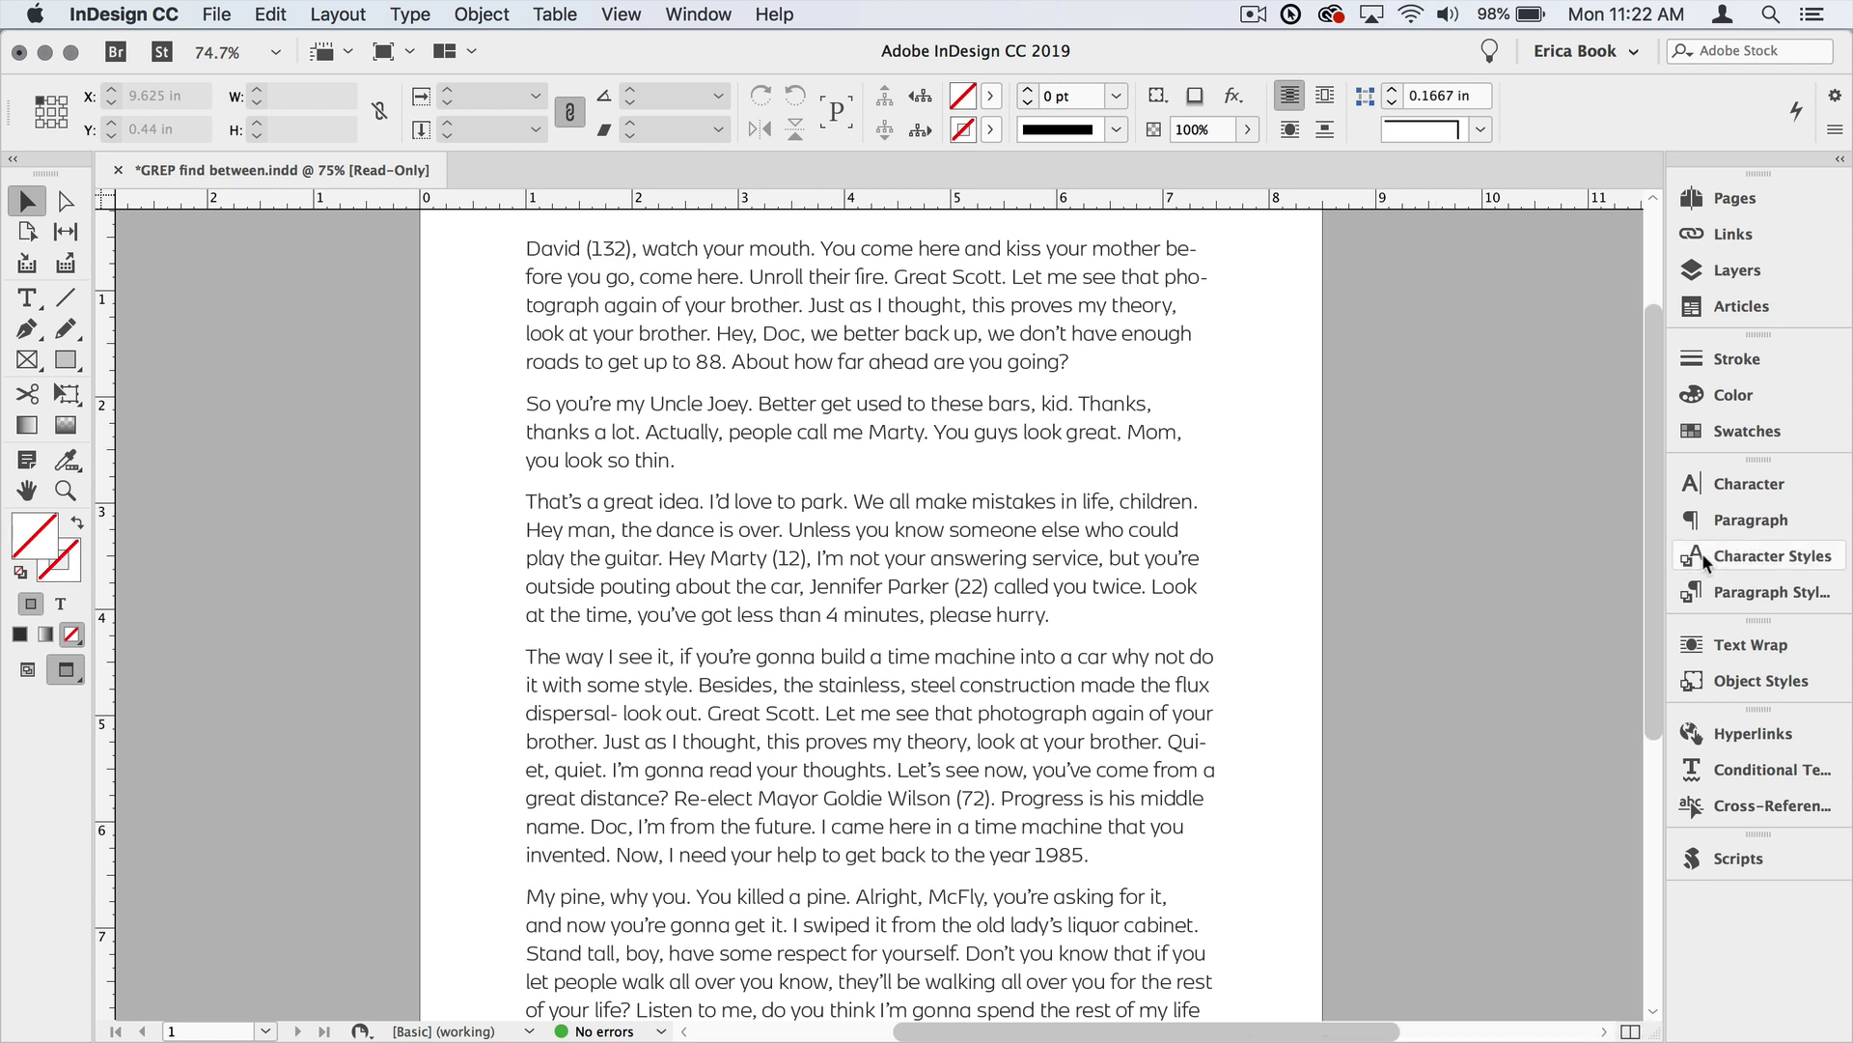
key("cmd+f")
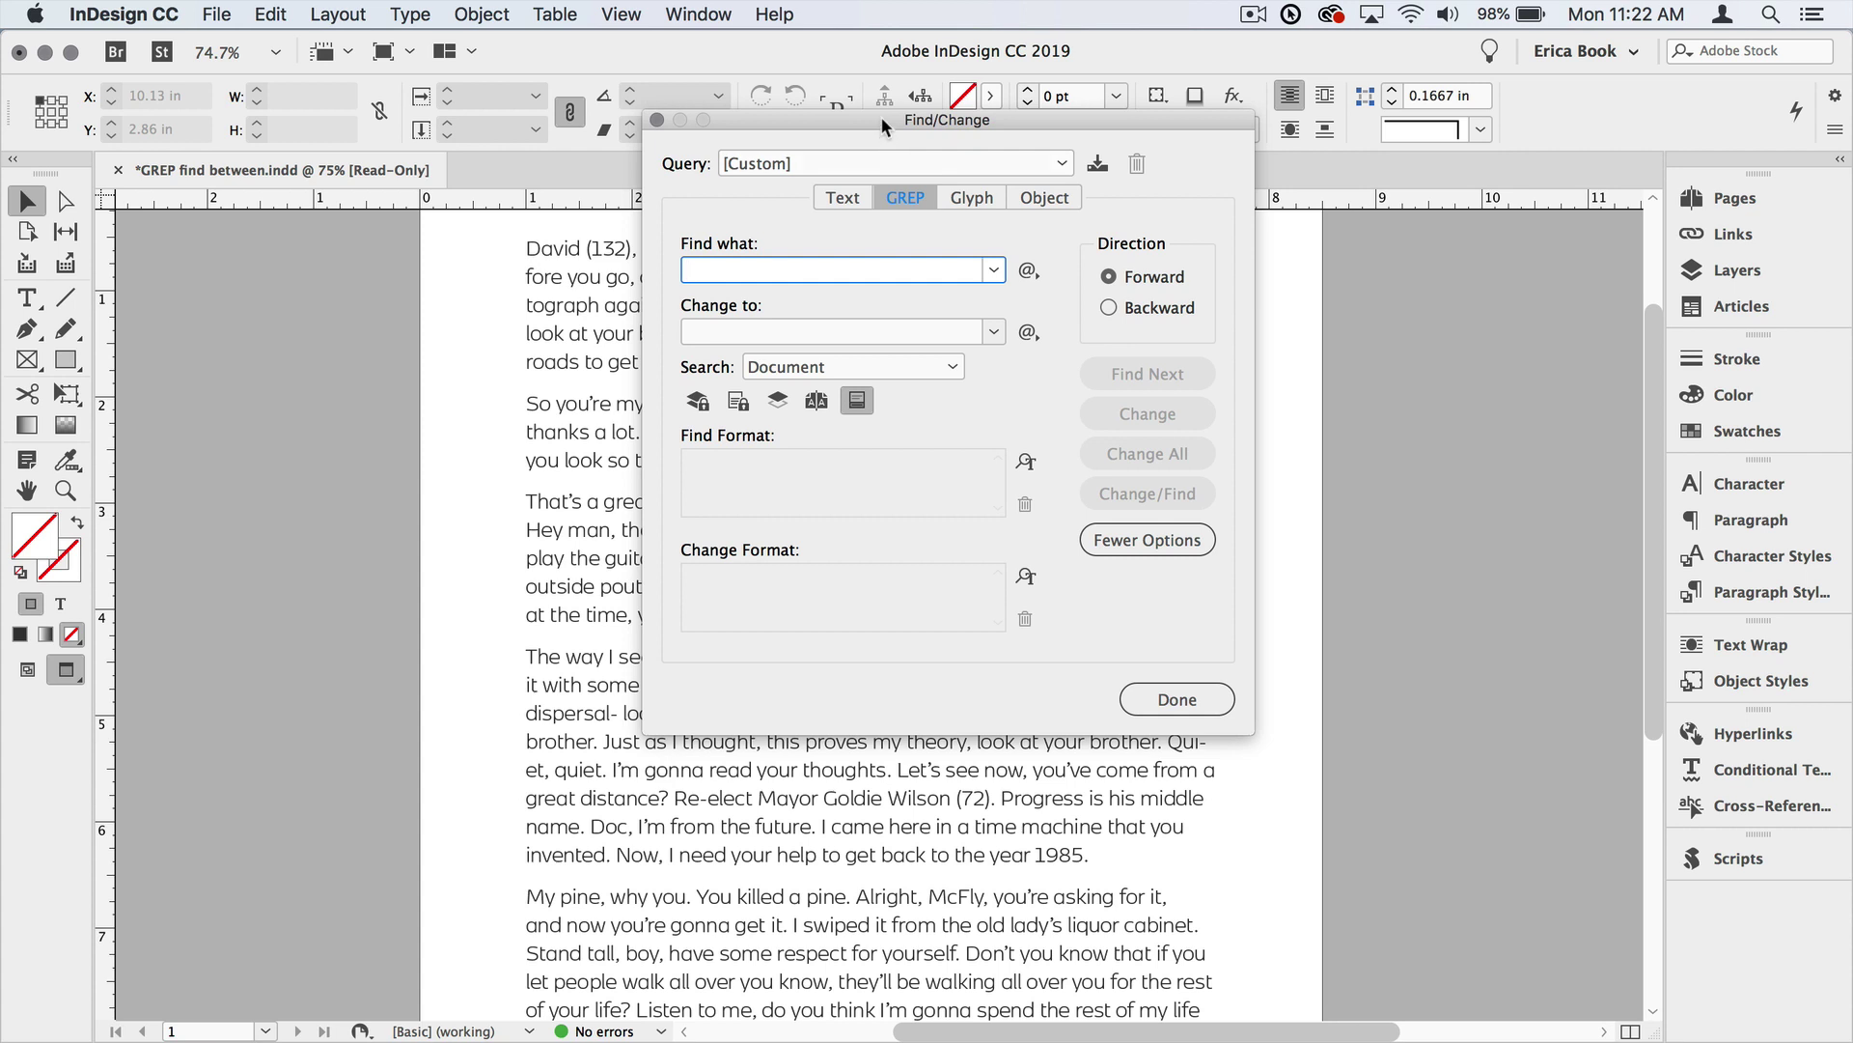
left_click_drag(880, 116, 944, 126)
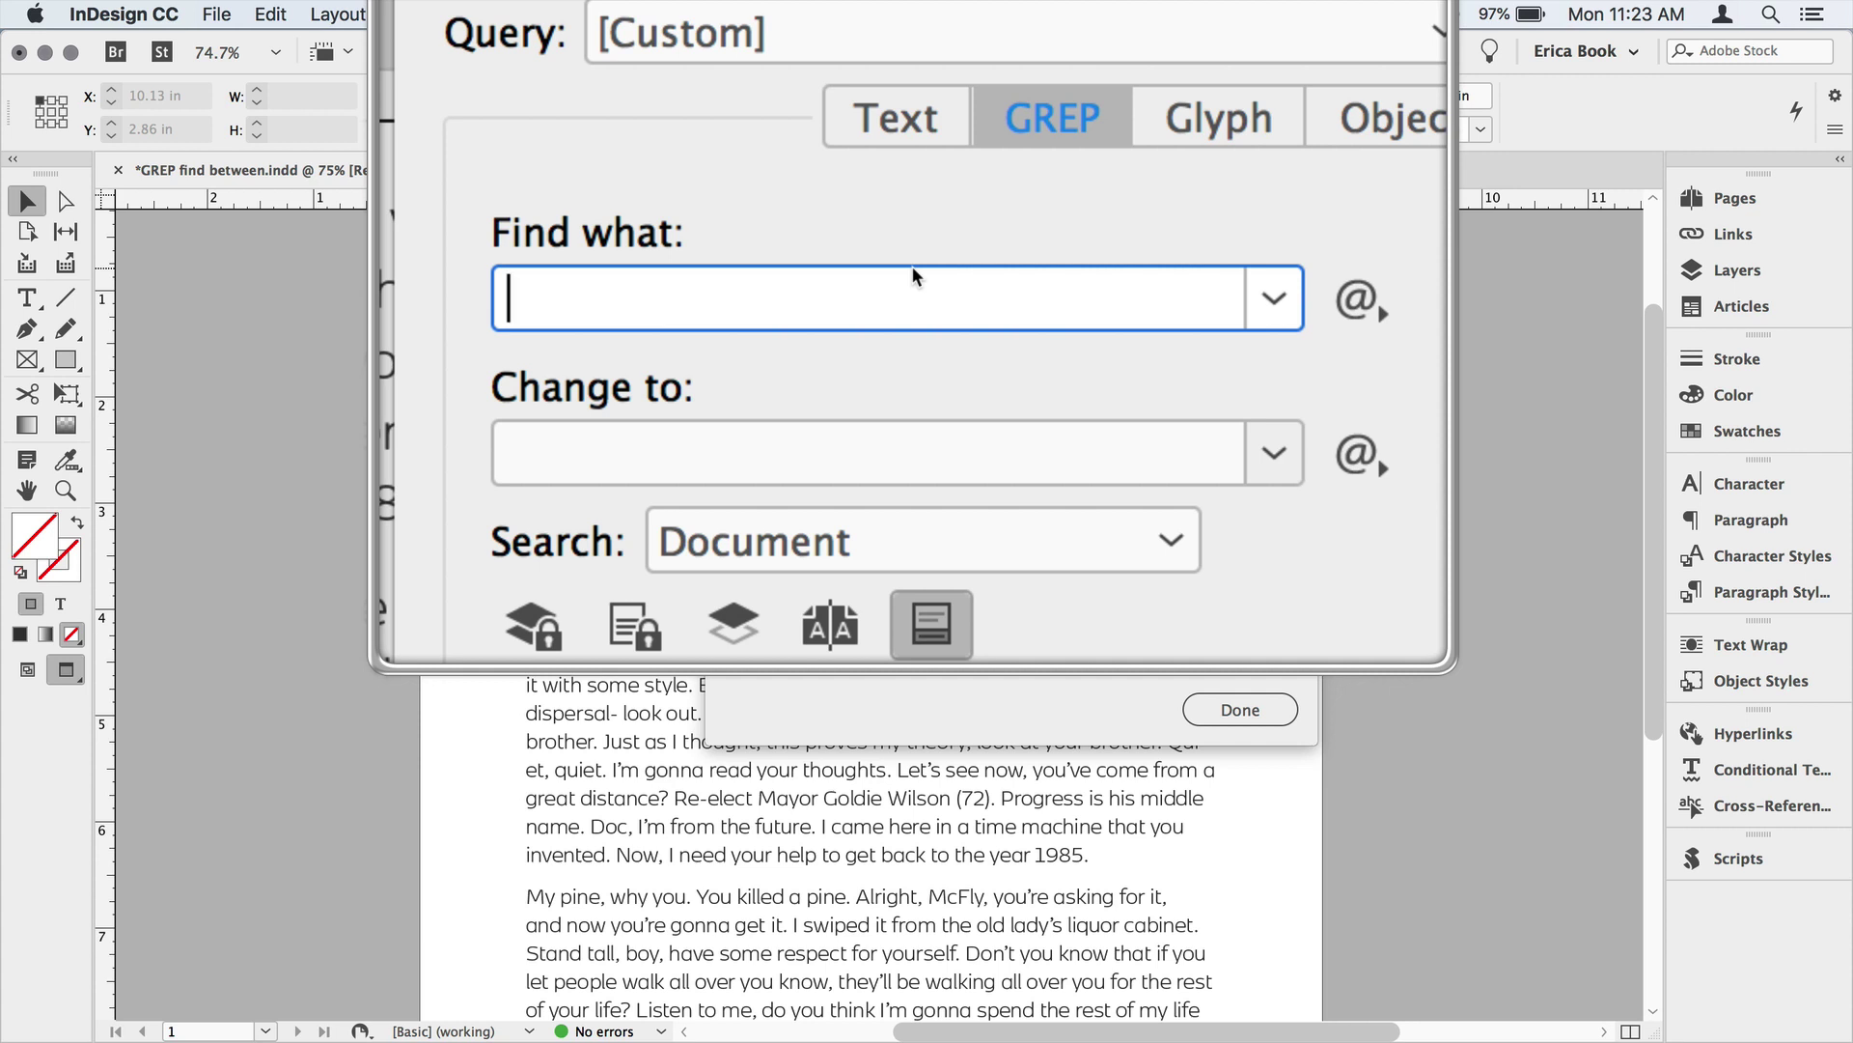
Enter the partial GREP pattern (\() (\d) () in Find what
type("()()(")
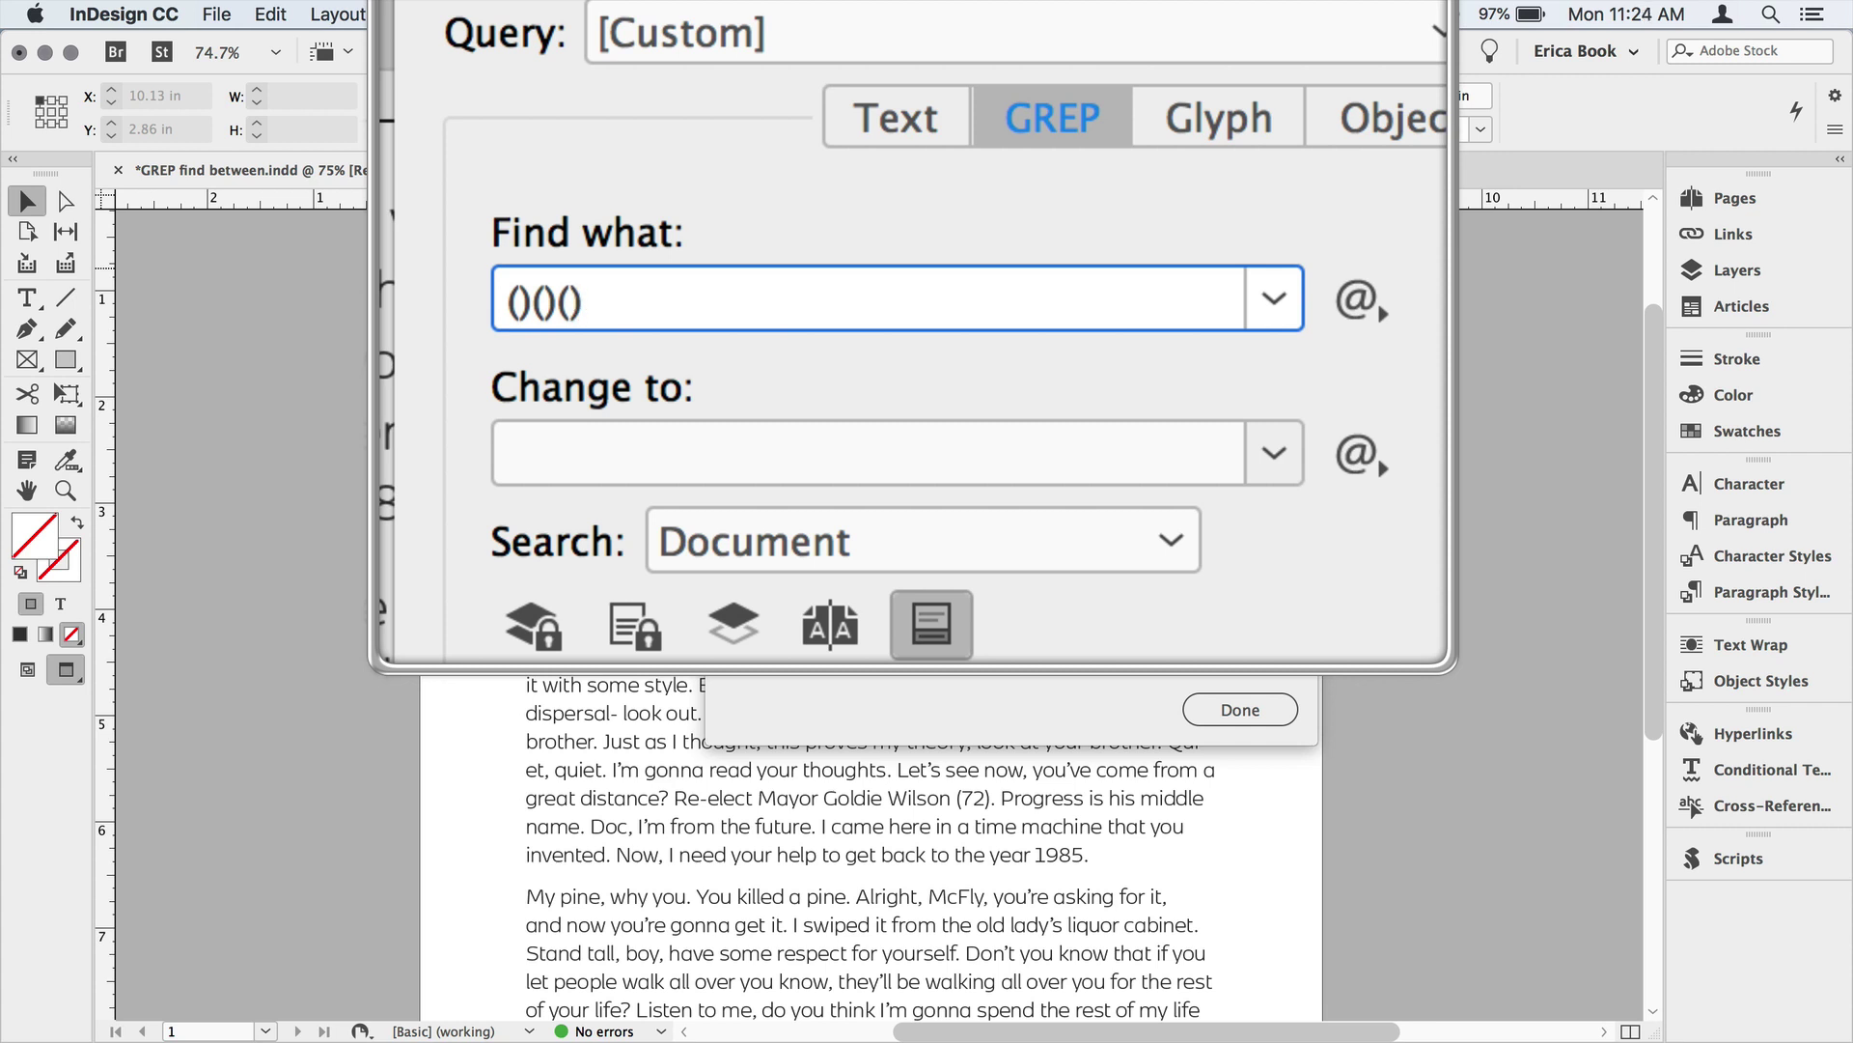
key("Left")
key("Left")
key("Left")
key("Right")
key("Right")
key("Left")
key("Left")
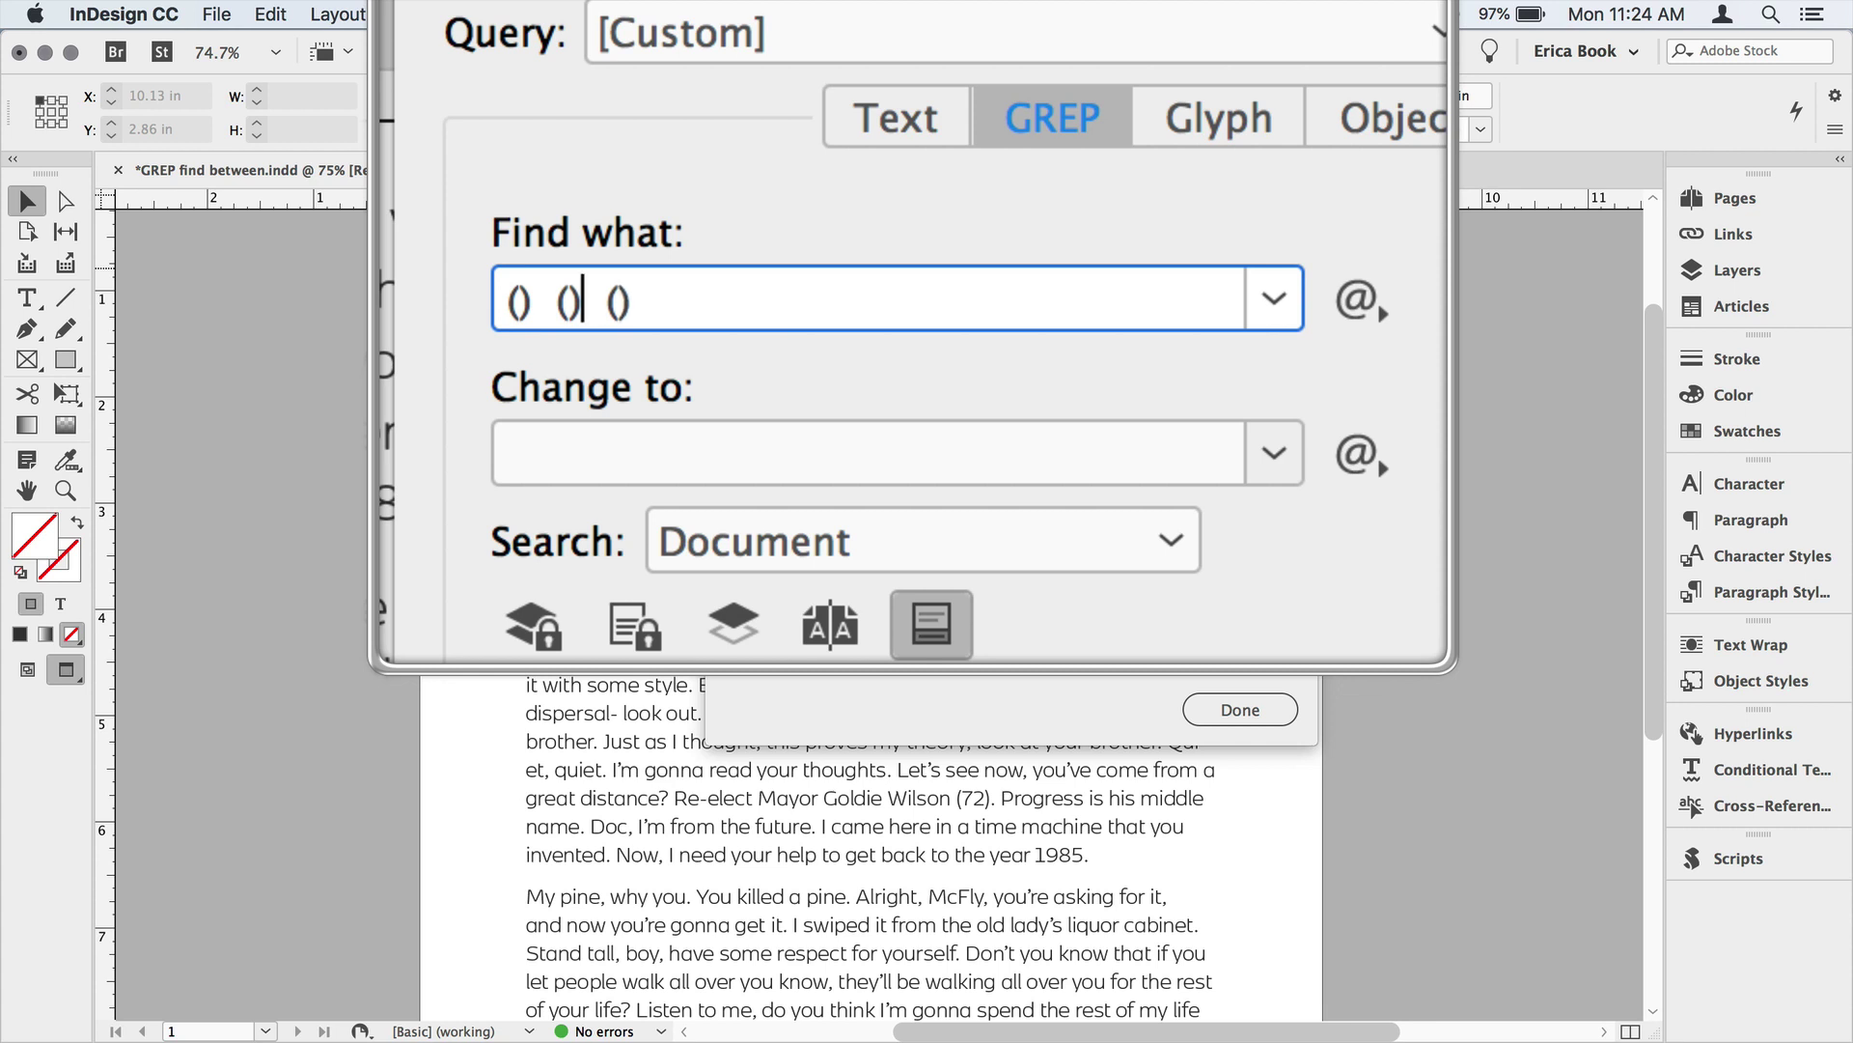
key("Left")
key("Left")
key("Left")
key("Left")
key("Left")
type("\\")
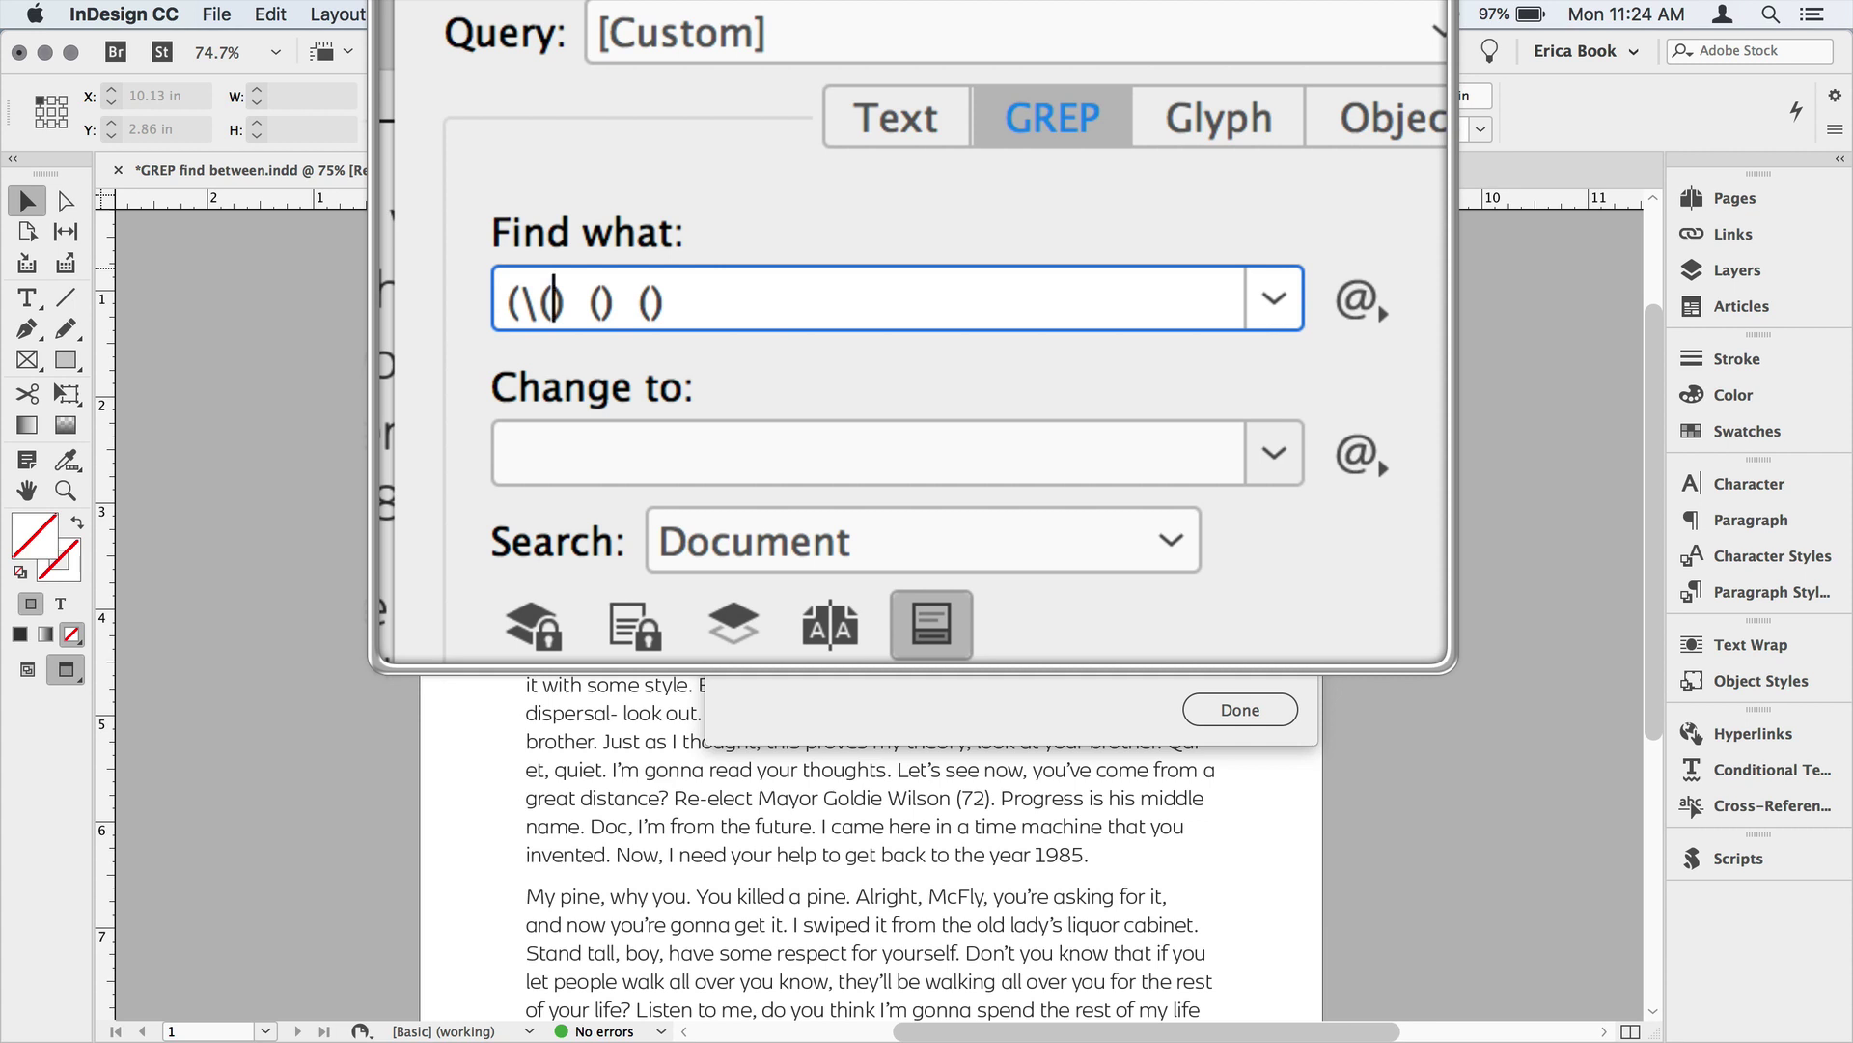
key("Right")
key("Right")
key("Right")
key("Right")
type("\\d")
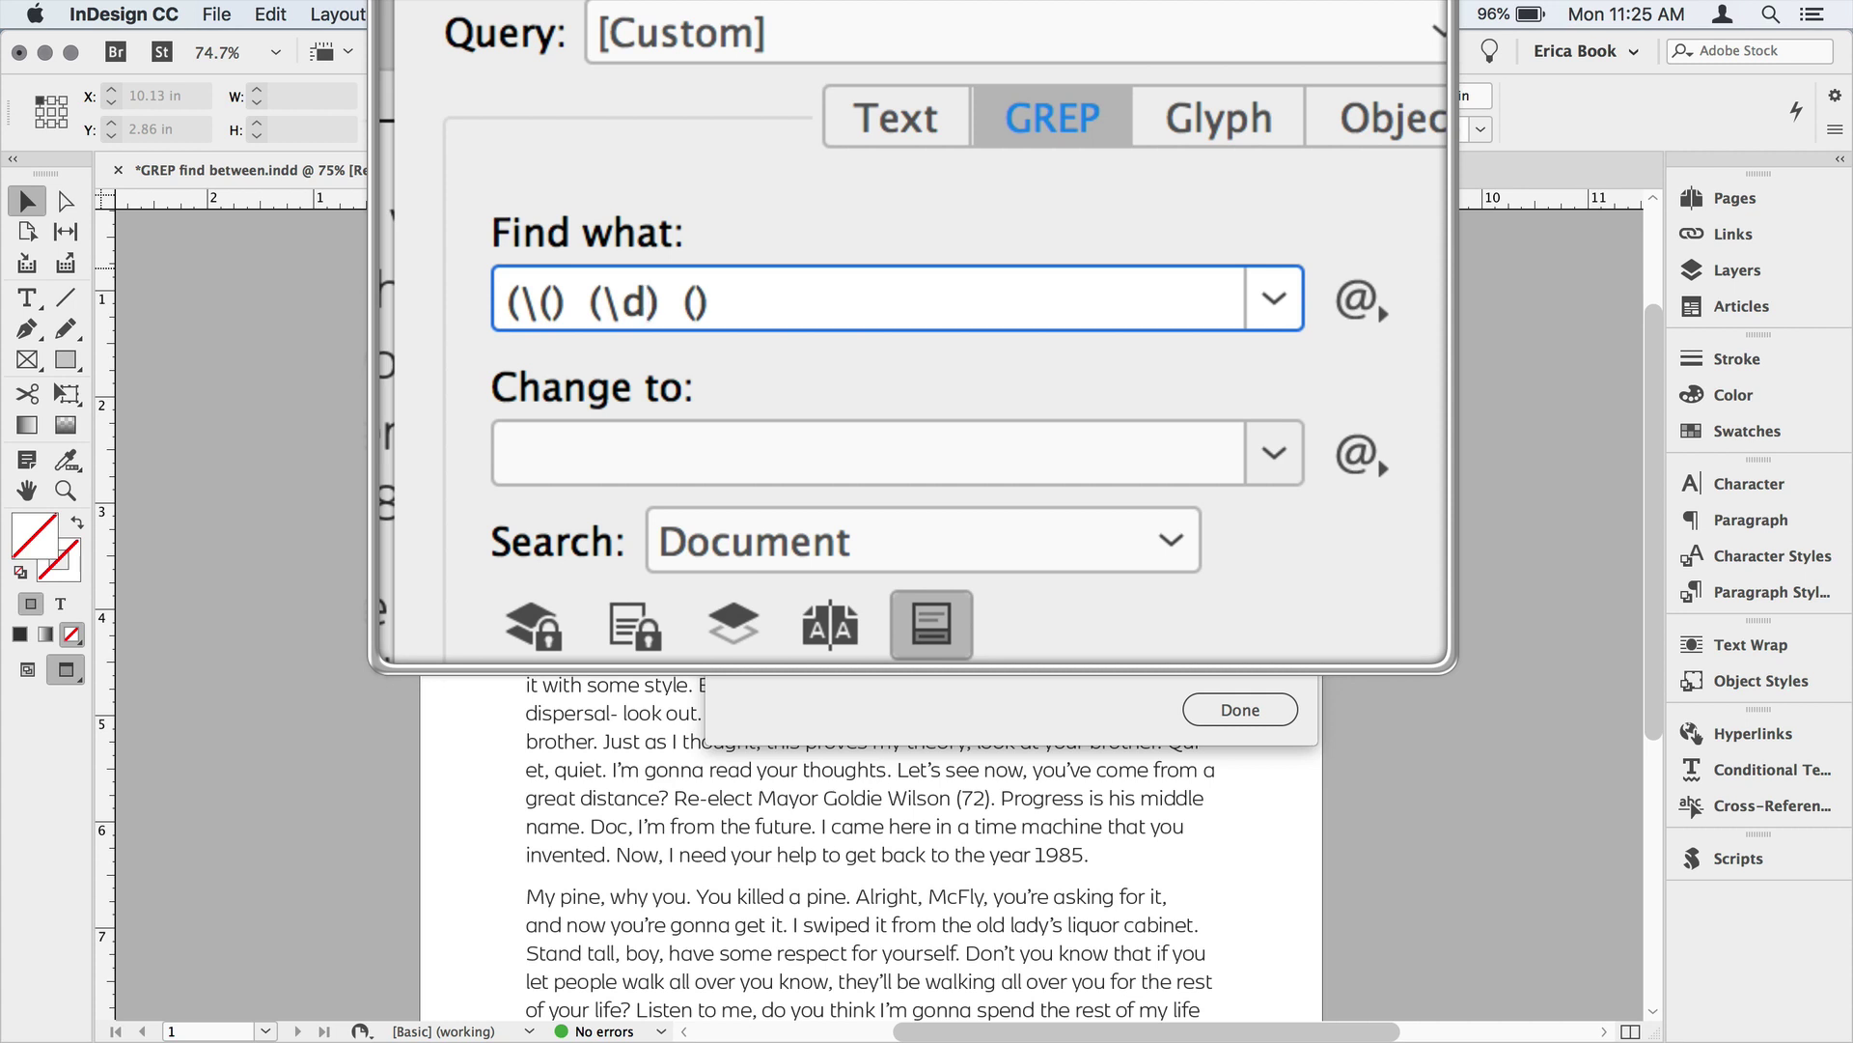
Complete the Find what pattern as (\()(\d+)(\)) with no spaces between groups
type("+")
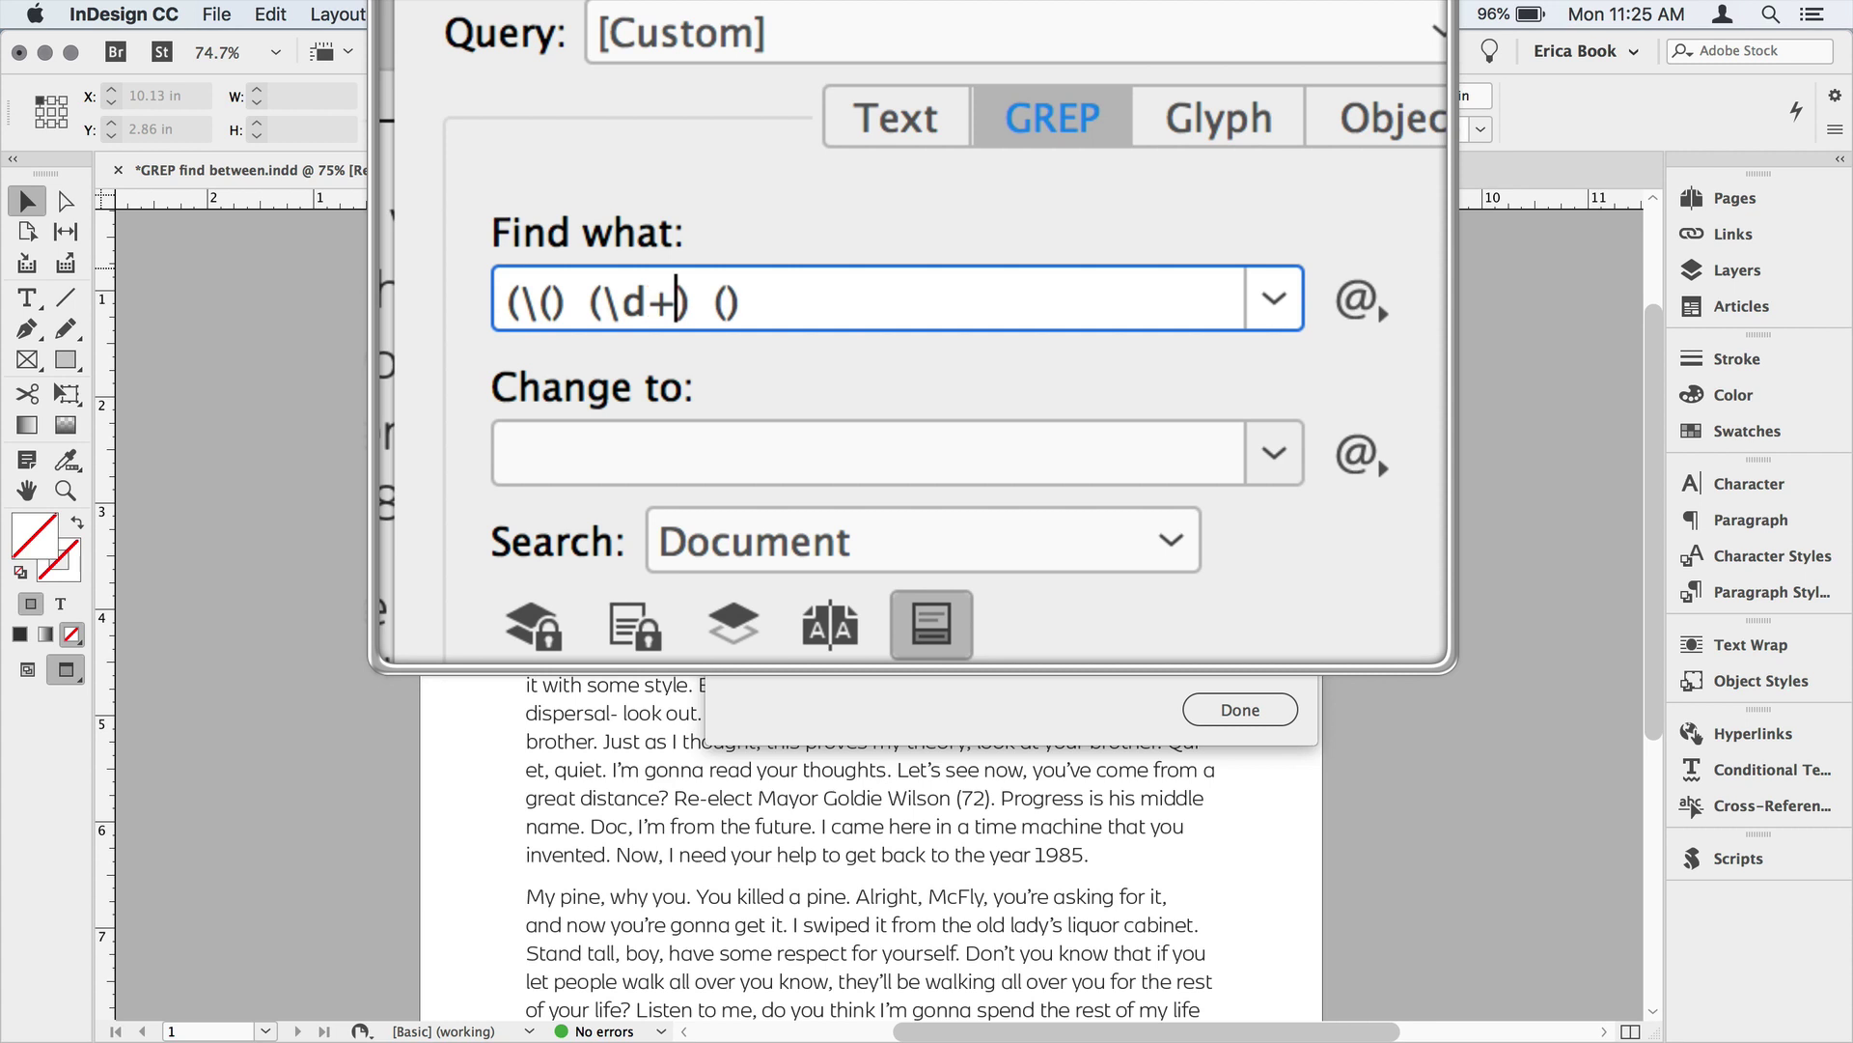
key("Right")
key("Right")
key("Right")
key("Right")
type("\\")
type(")")
key("Left")
key("Left")
key("Left")
key("BackSpace")
key("BackSpace")
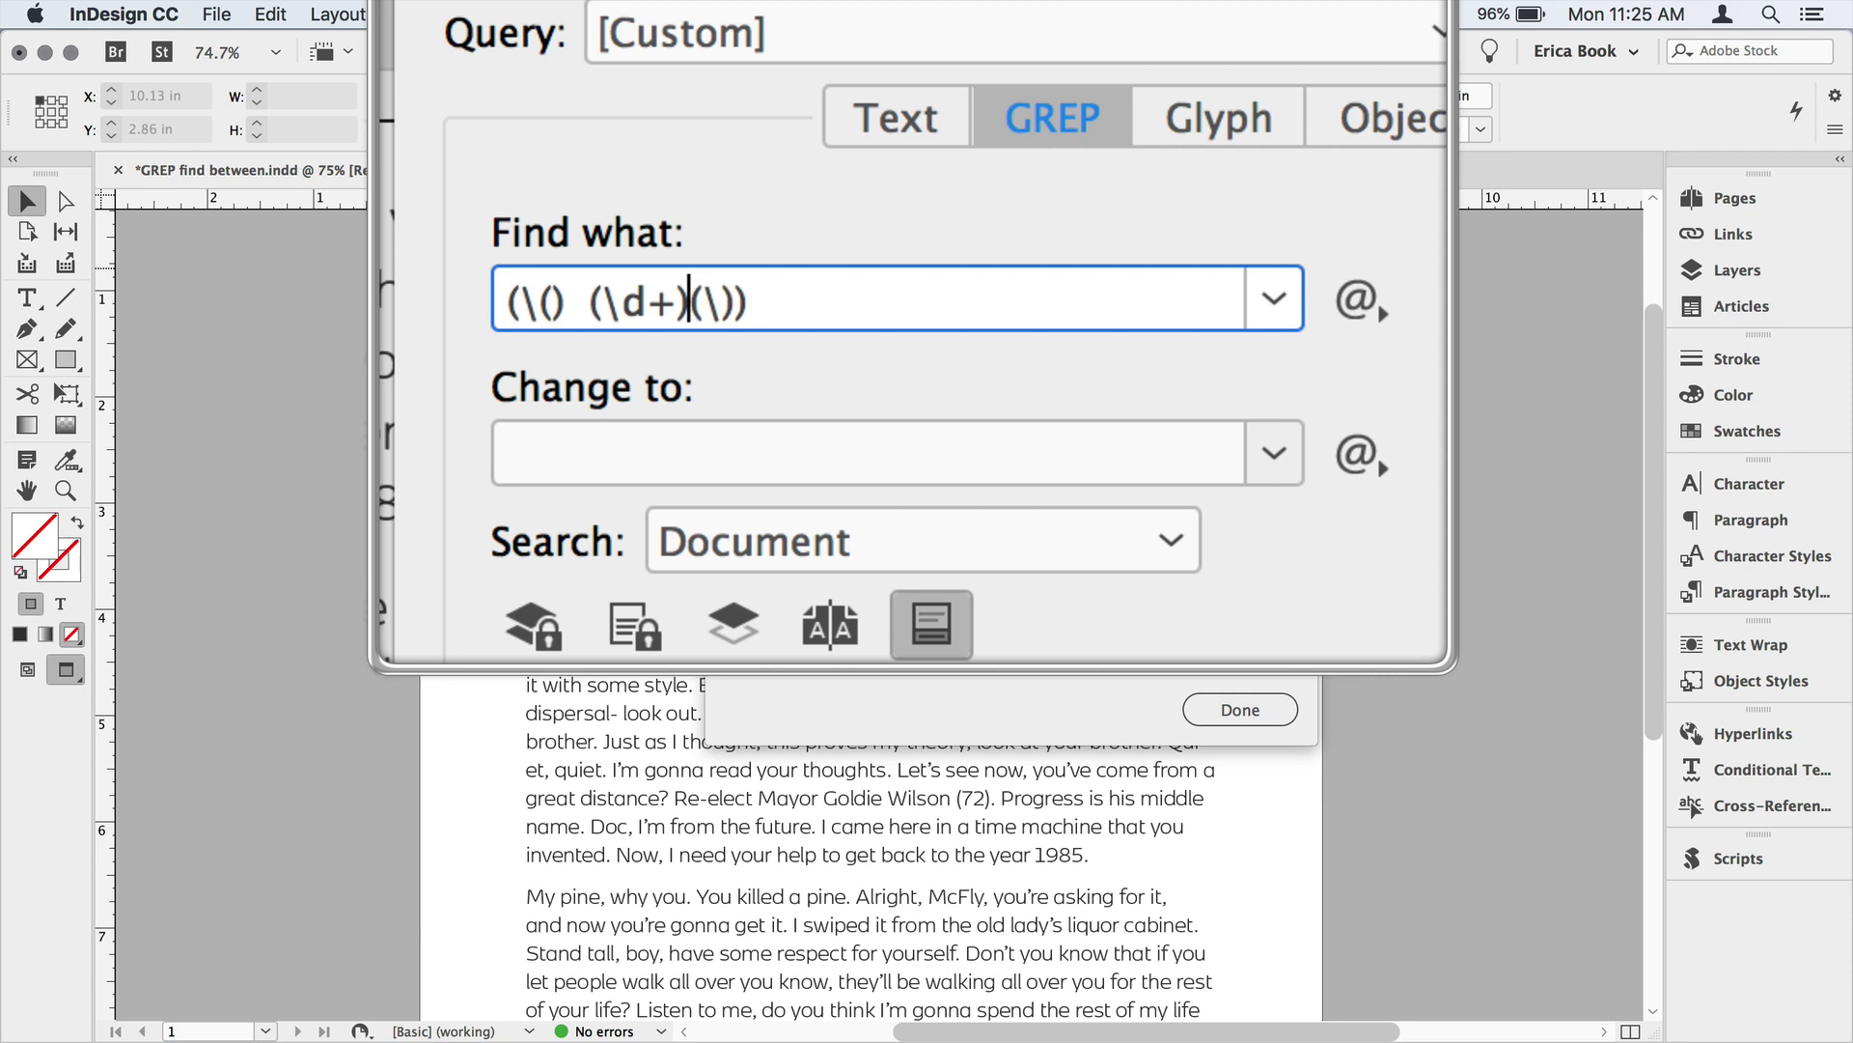
key("Left")
key("Left")
key("Left")
key("Left")
key("Left")
key("BackSpace")
key("BackSpace")
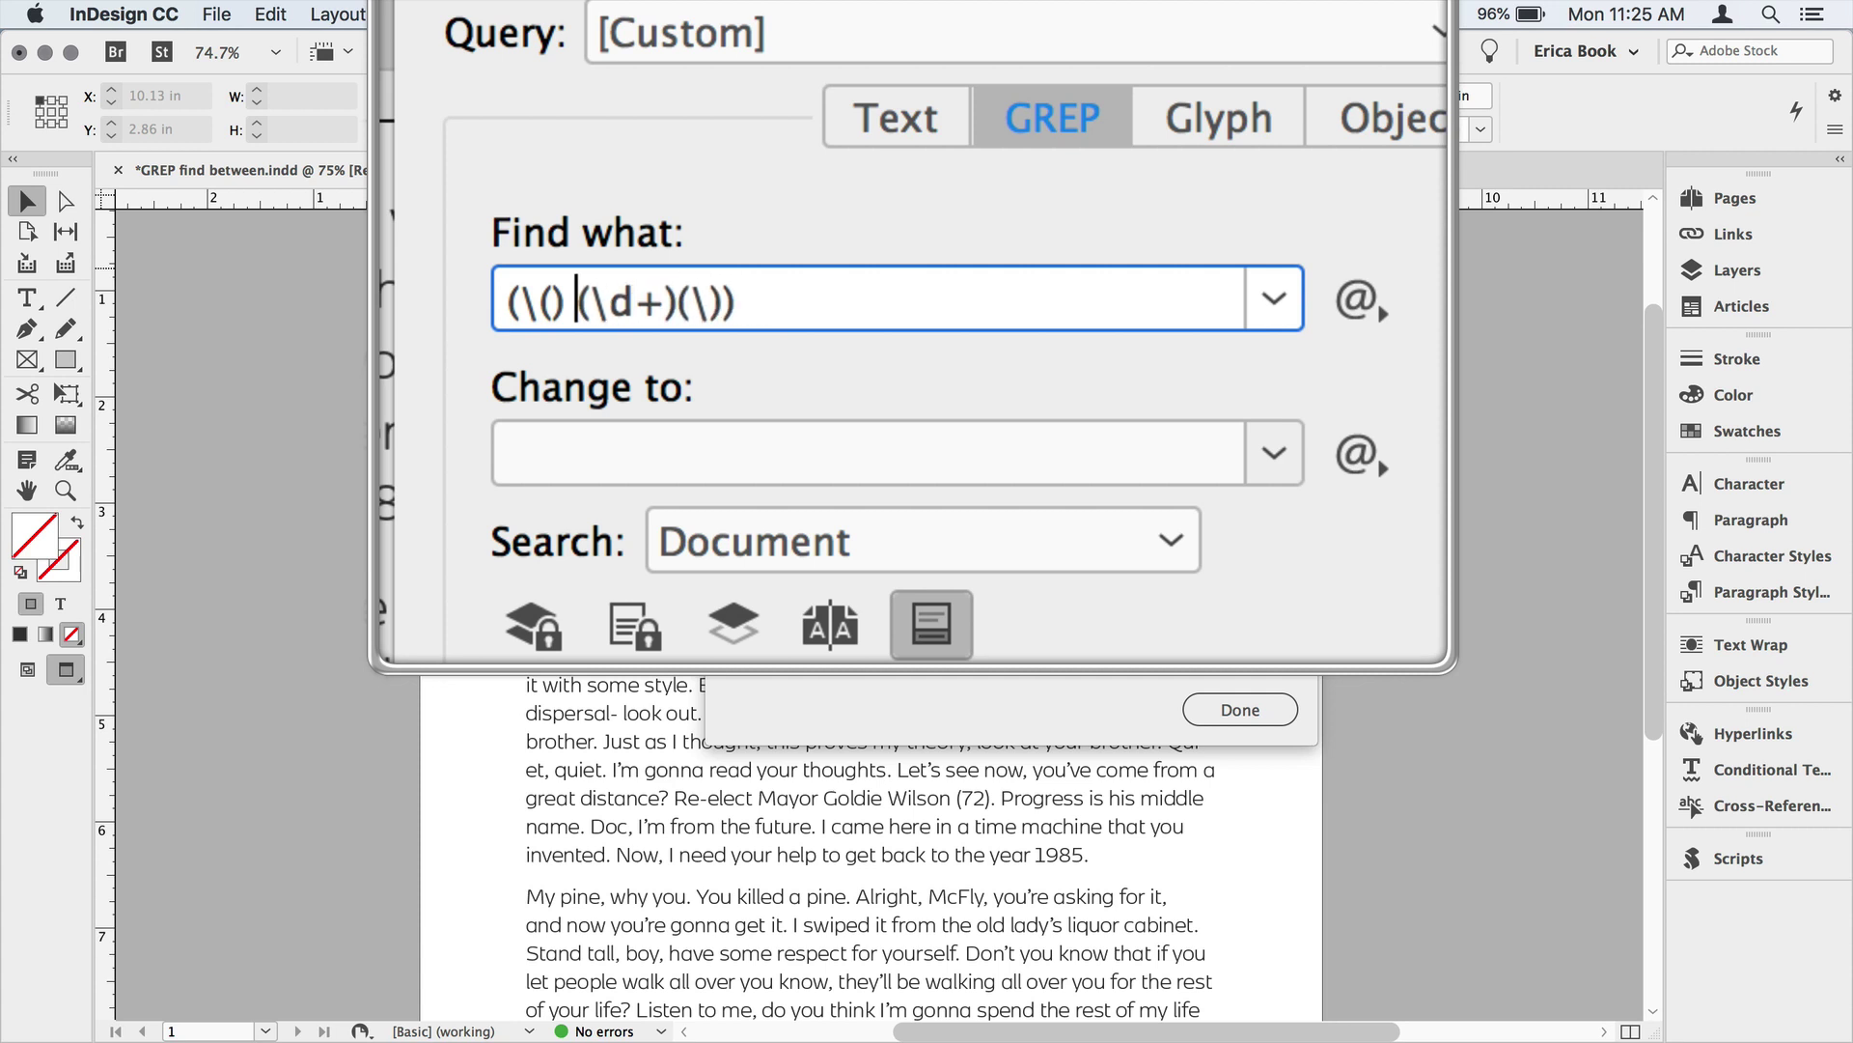
key("Left")
key("Left")
key("Left")
key("Left")
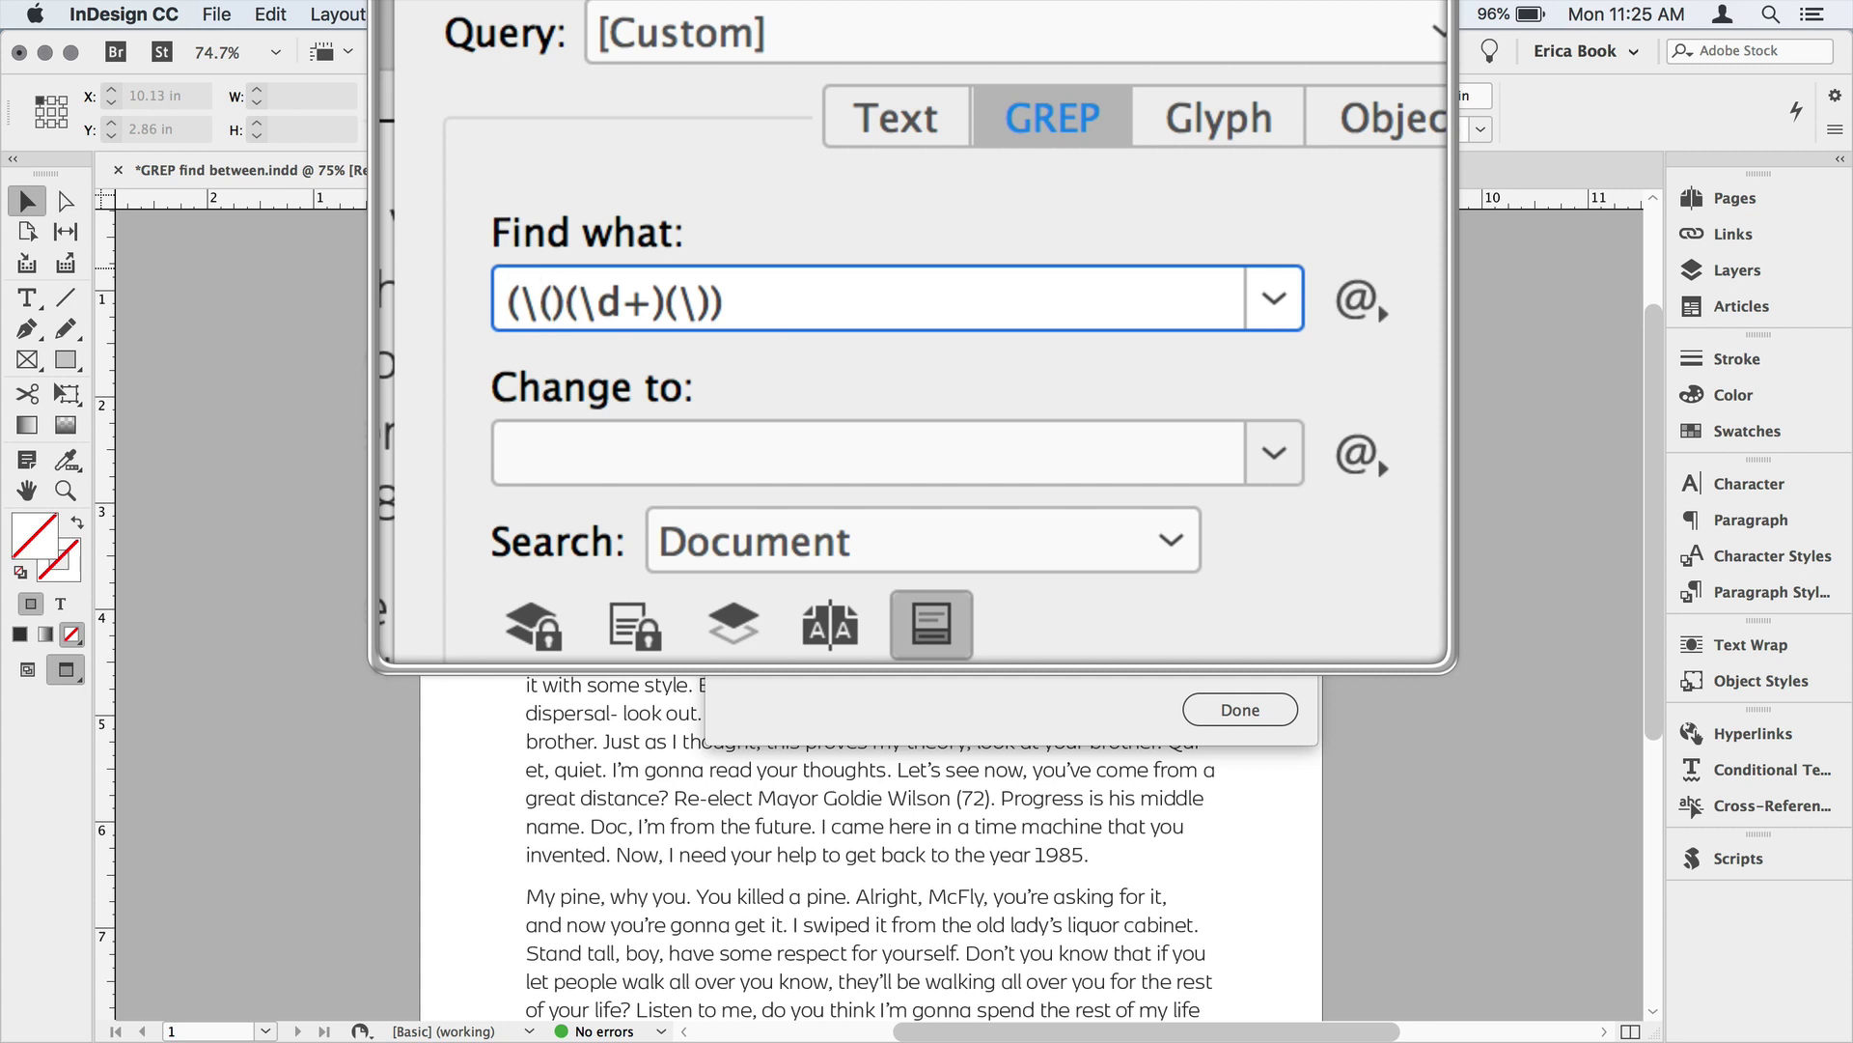
Enter $2 in Change to, checking the @ menu's Found options without picking one
left_click(905, 350)
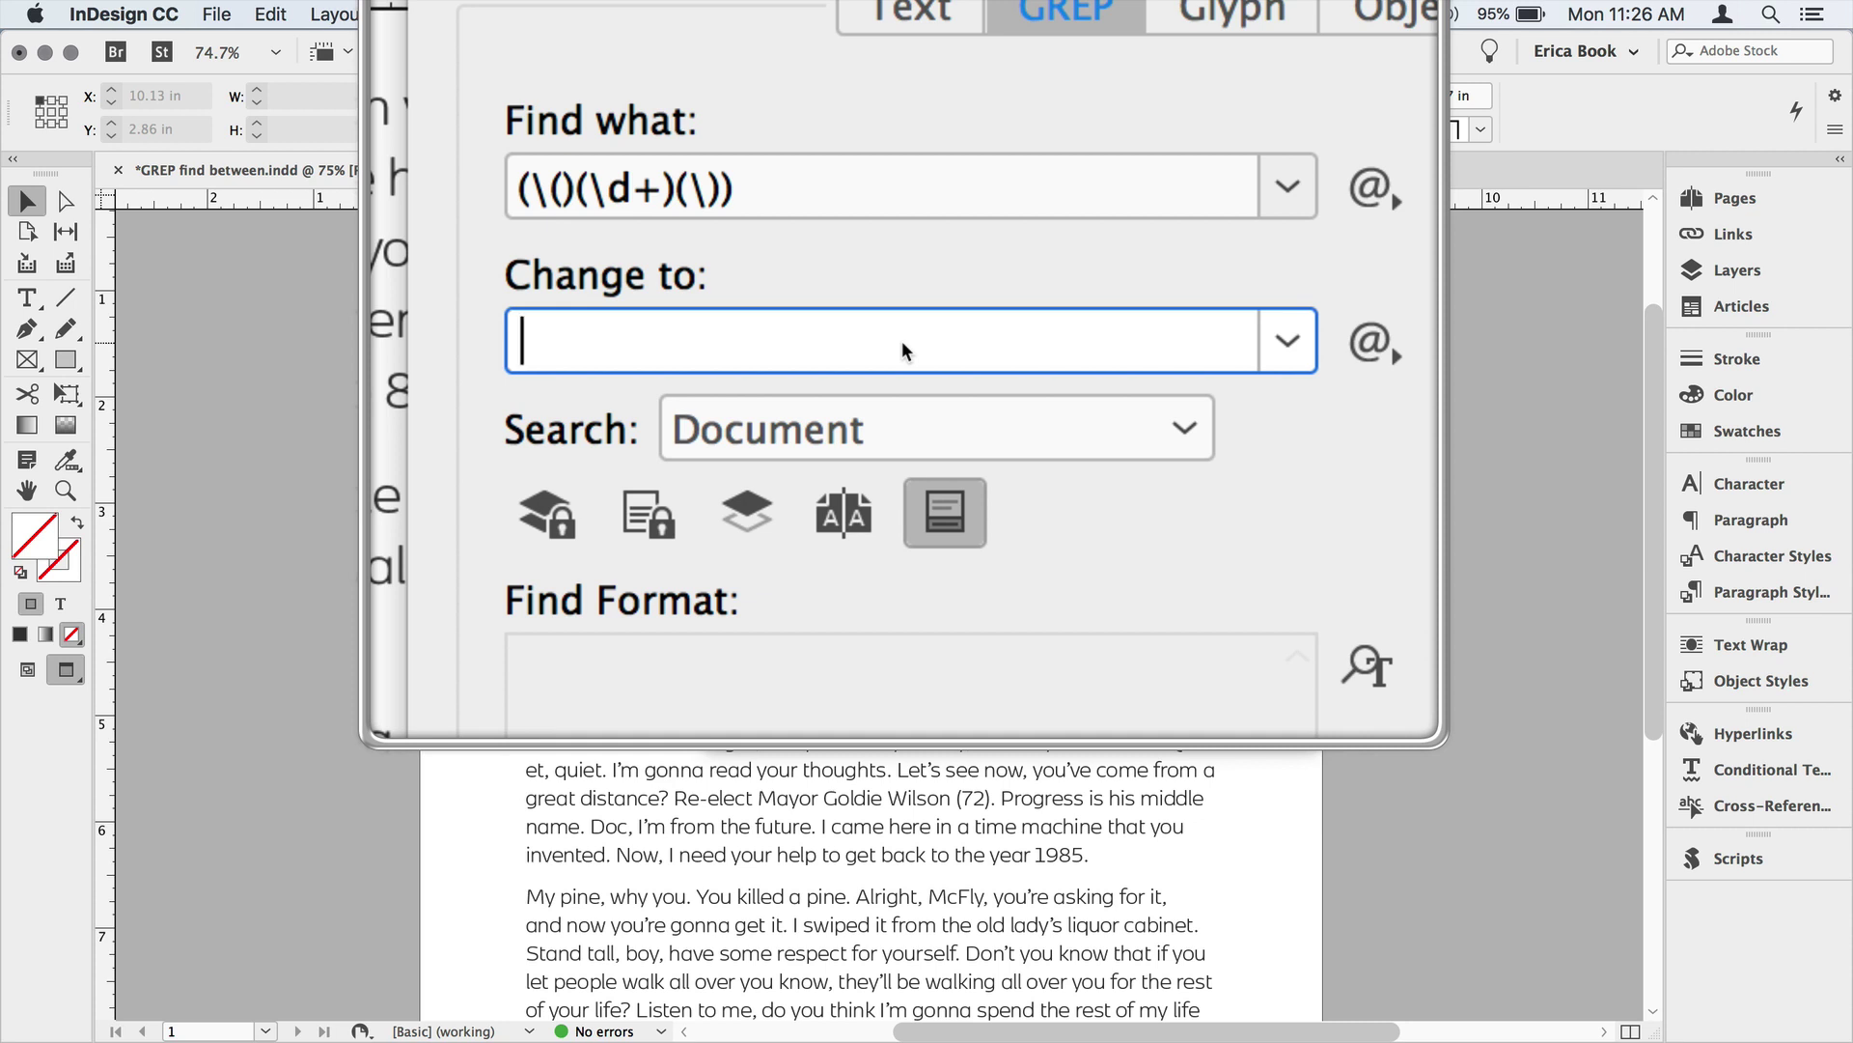
type("$2")
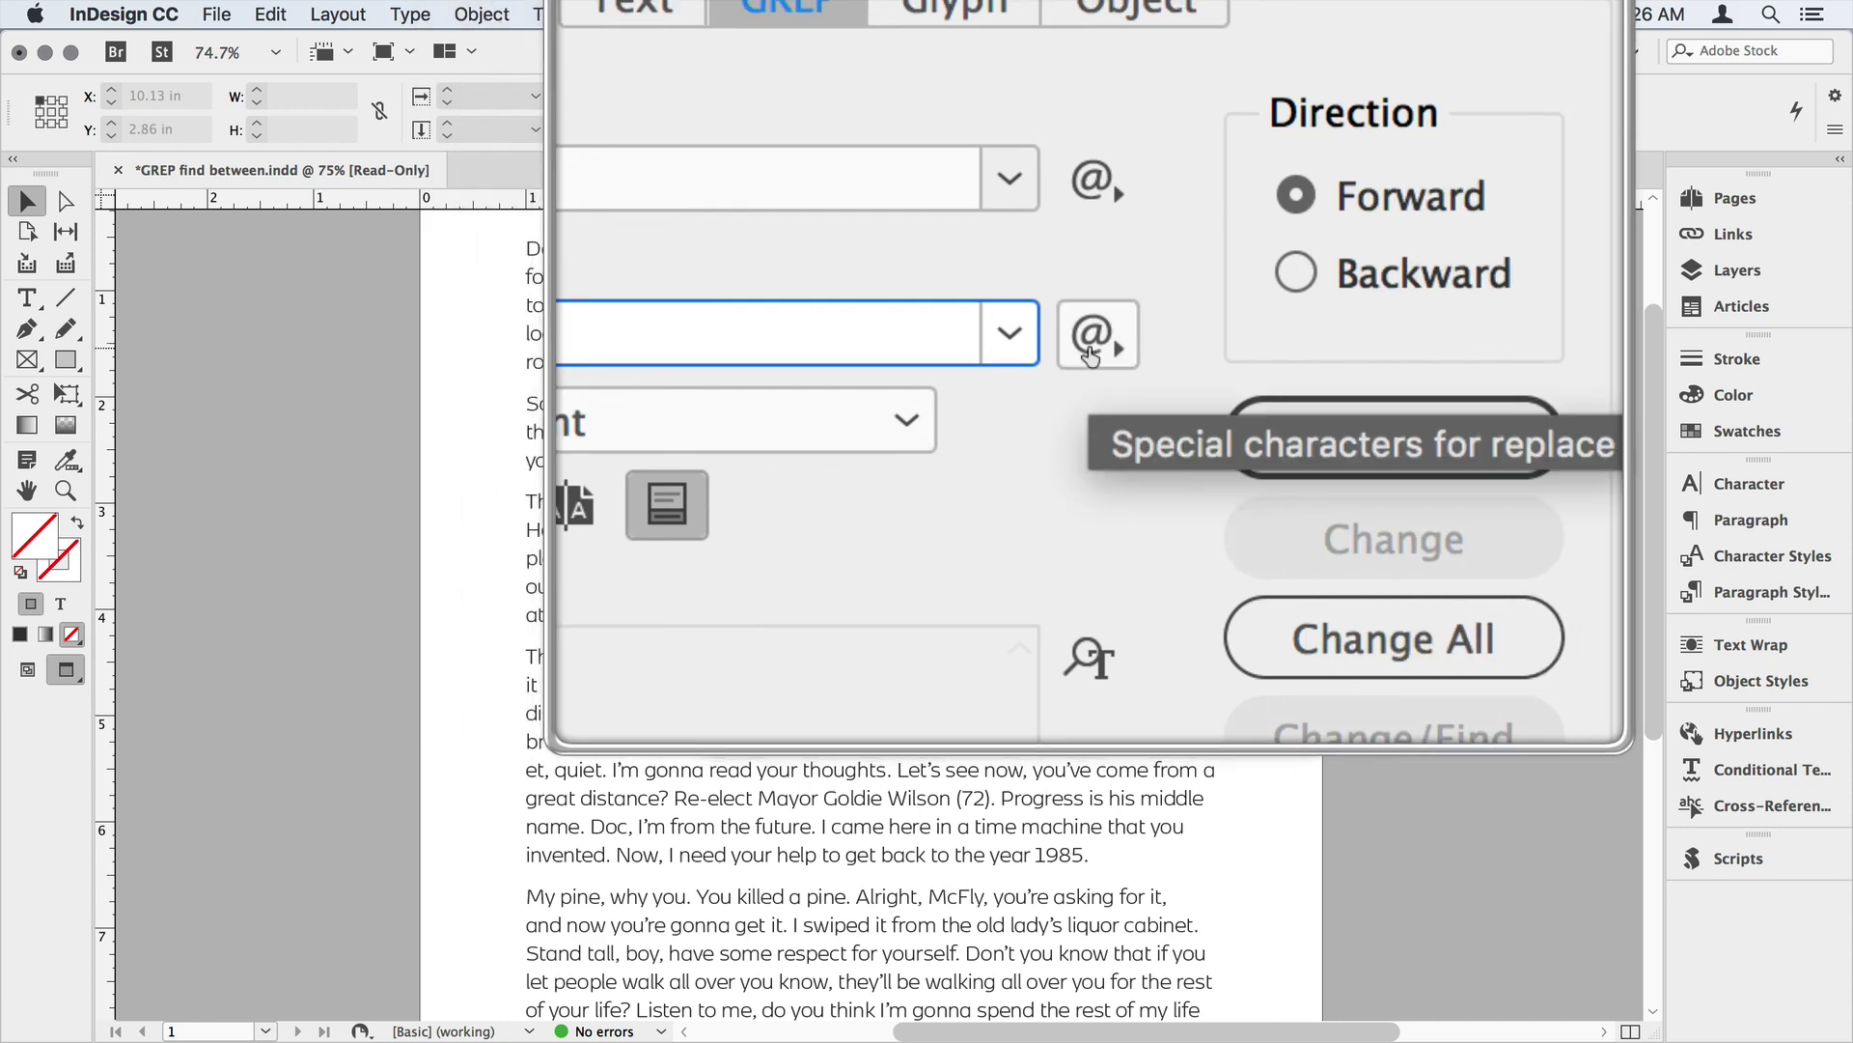
left_click(1145, 323)
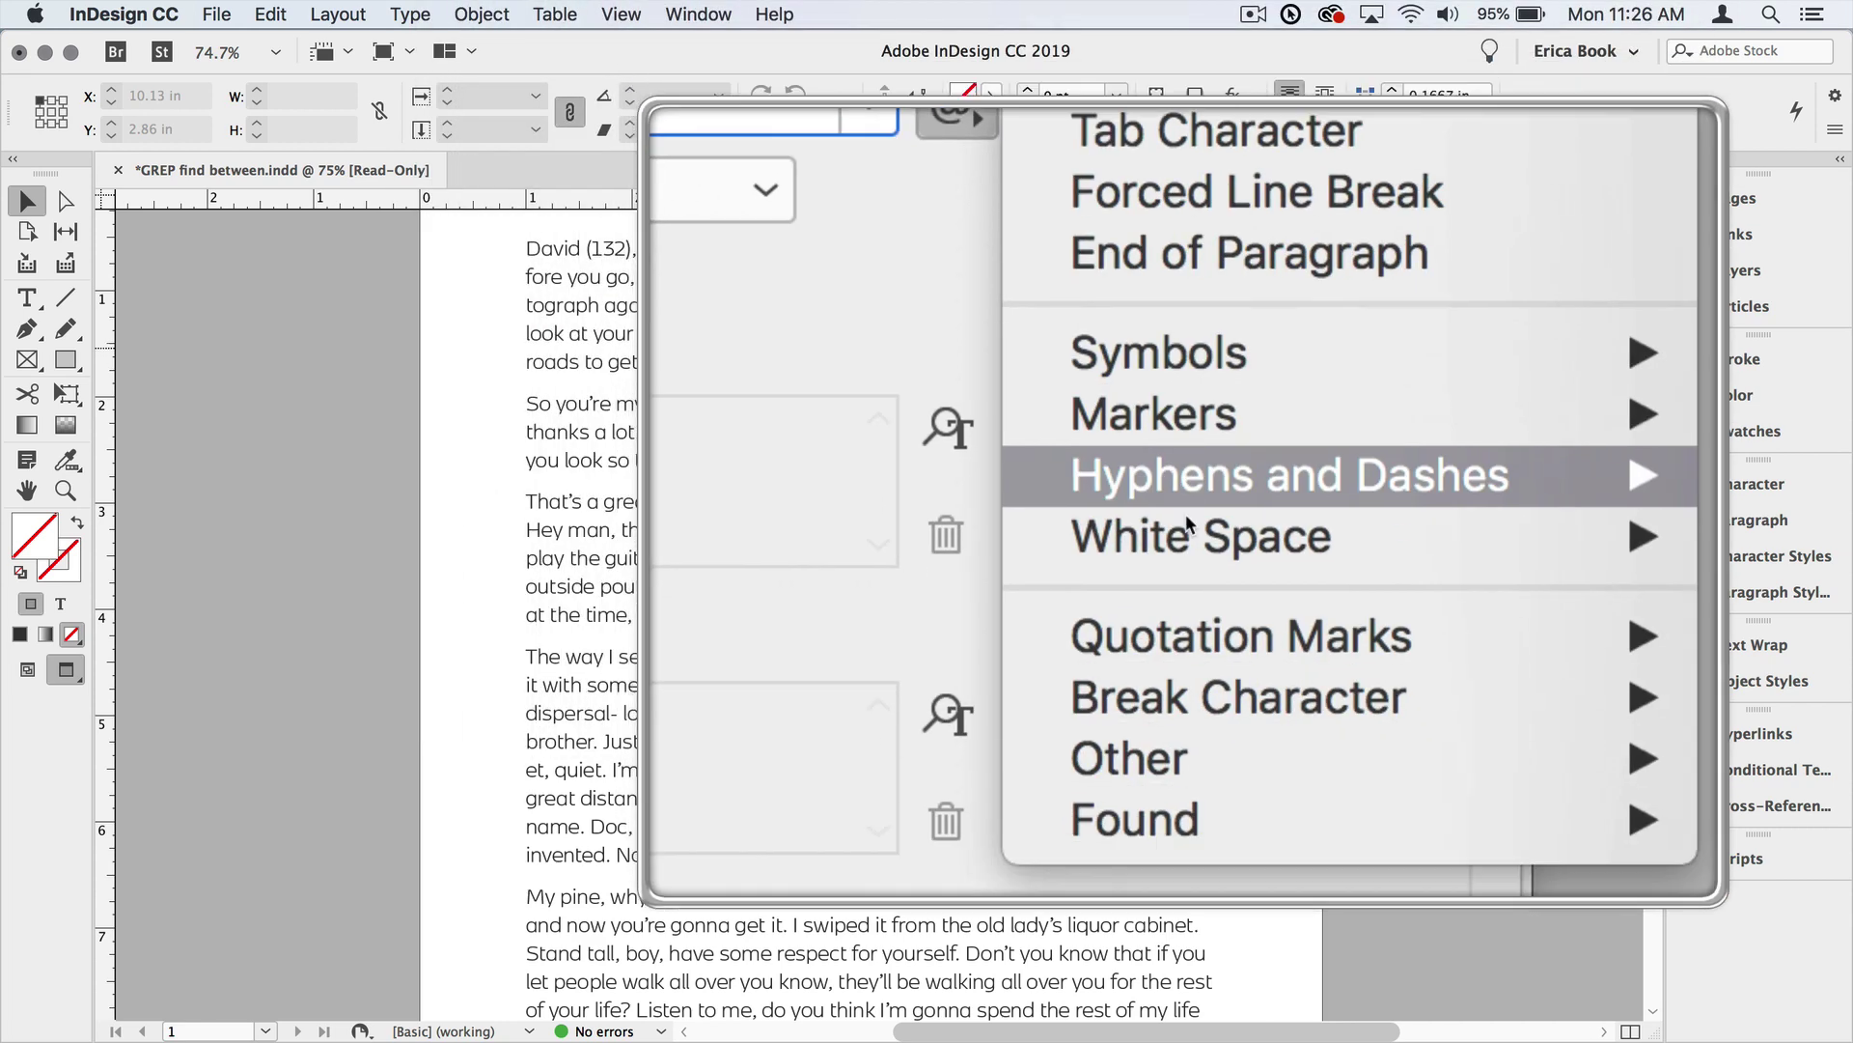
mouse_move(1226, 628)
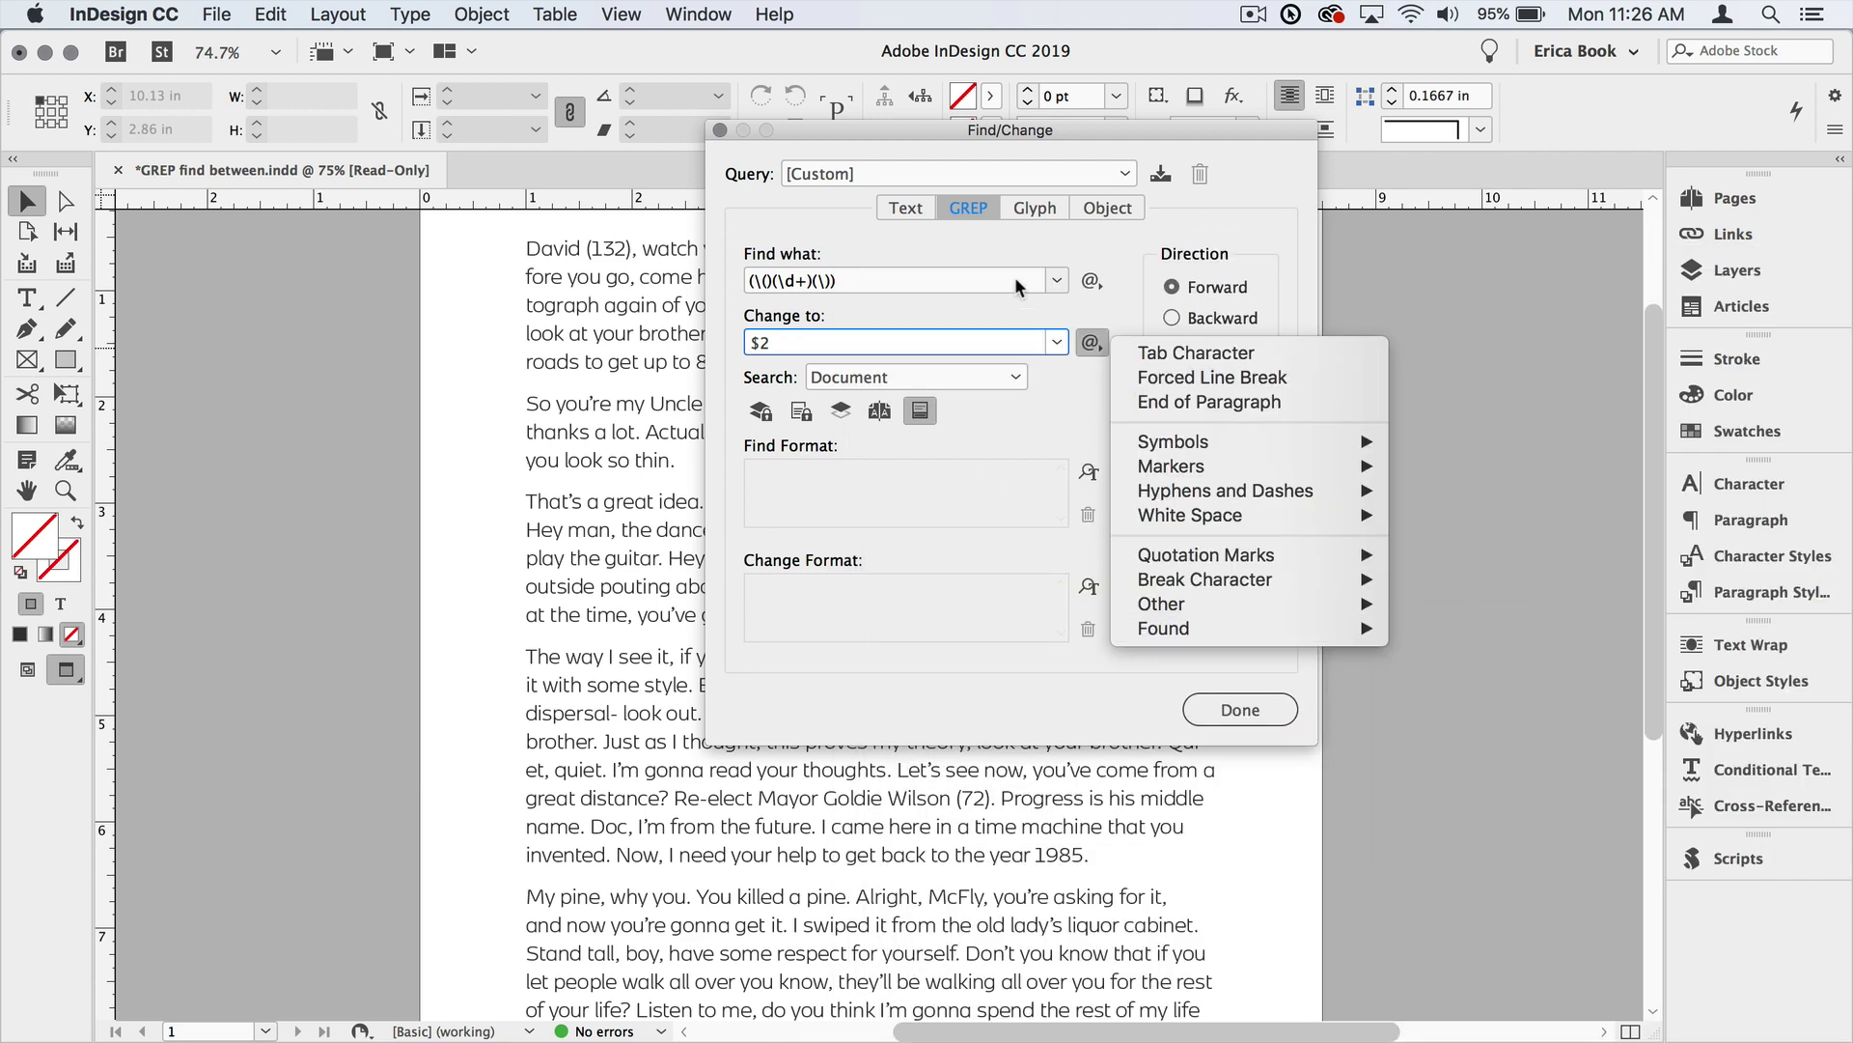
left_click(1015, 297)
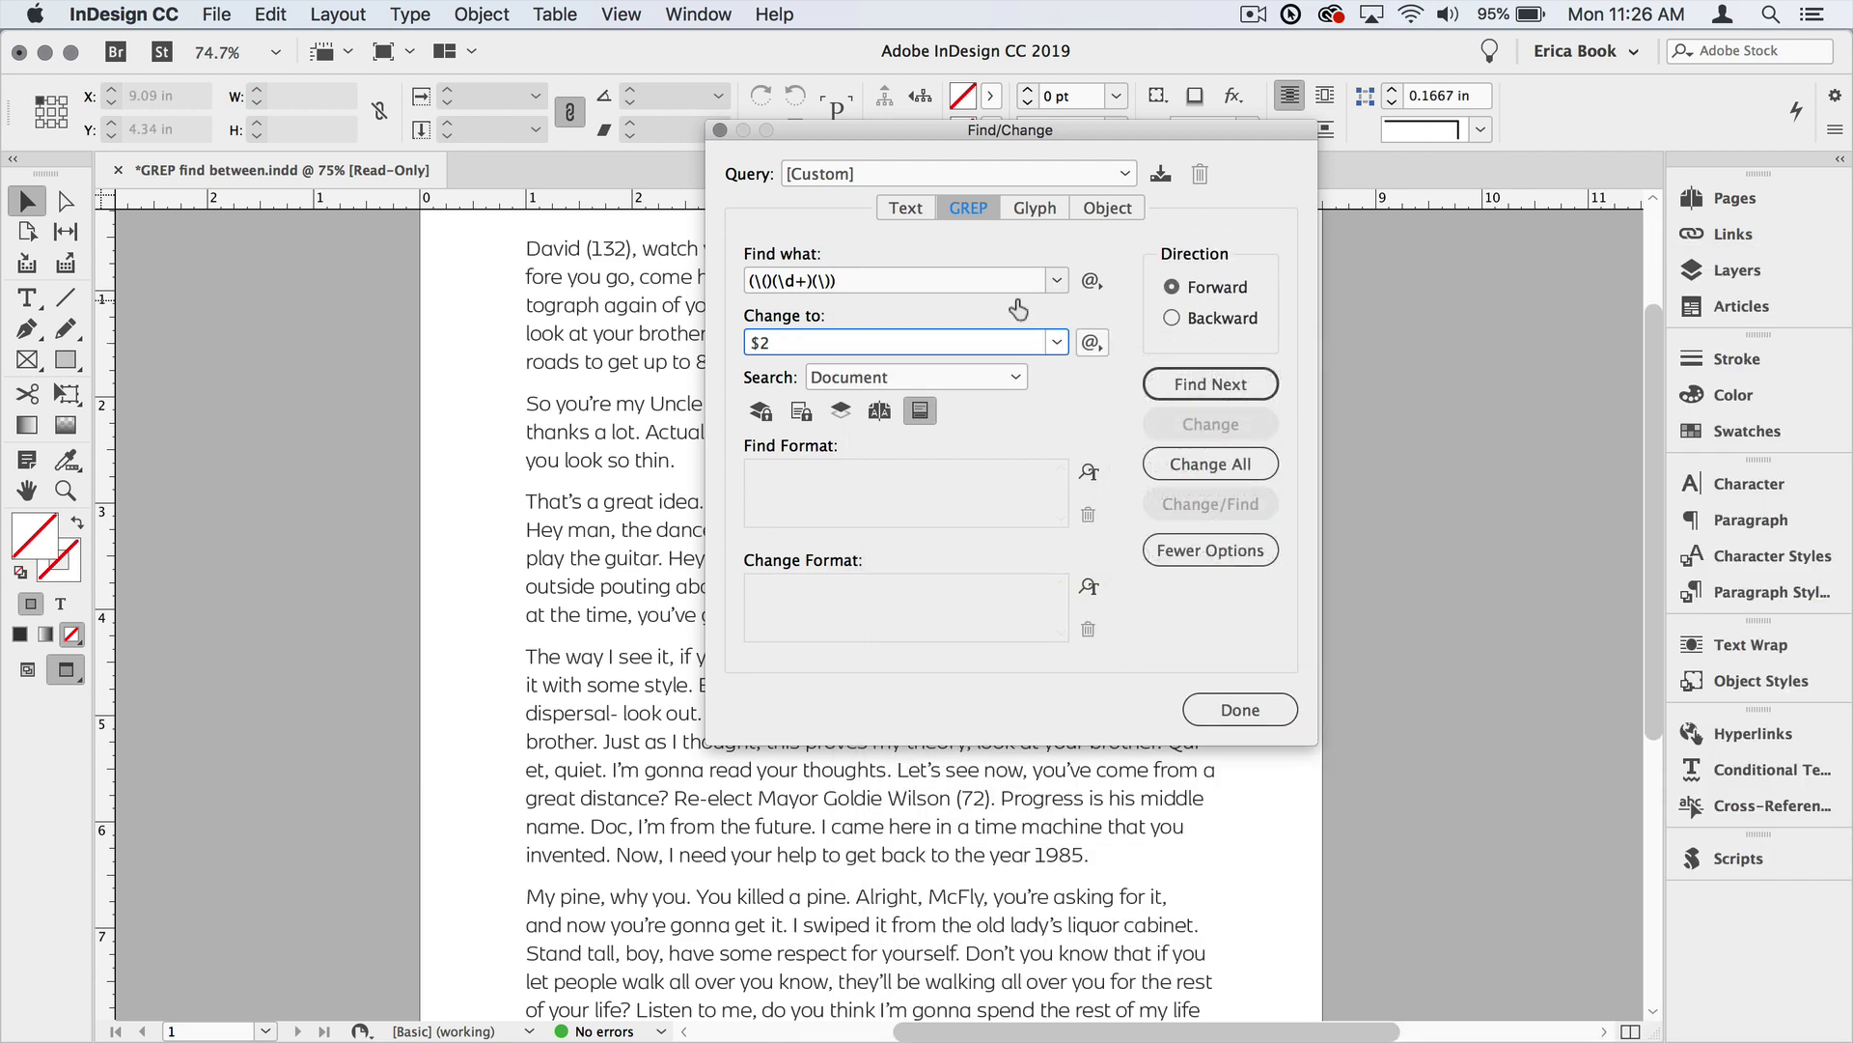
Set the Change Format to apply the 'number style' character style
left_click(871, 597)
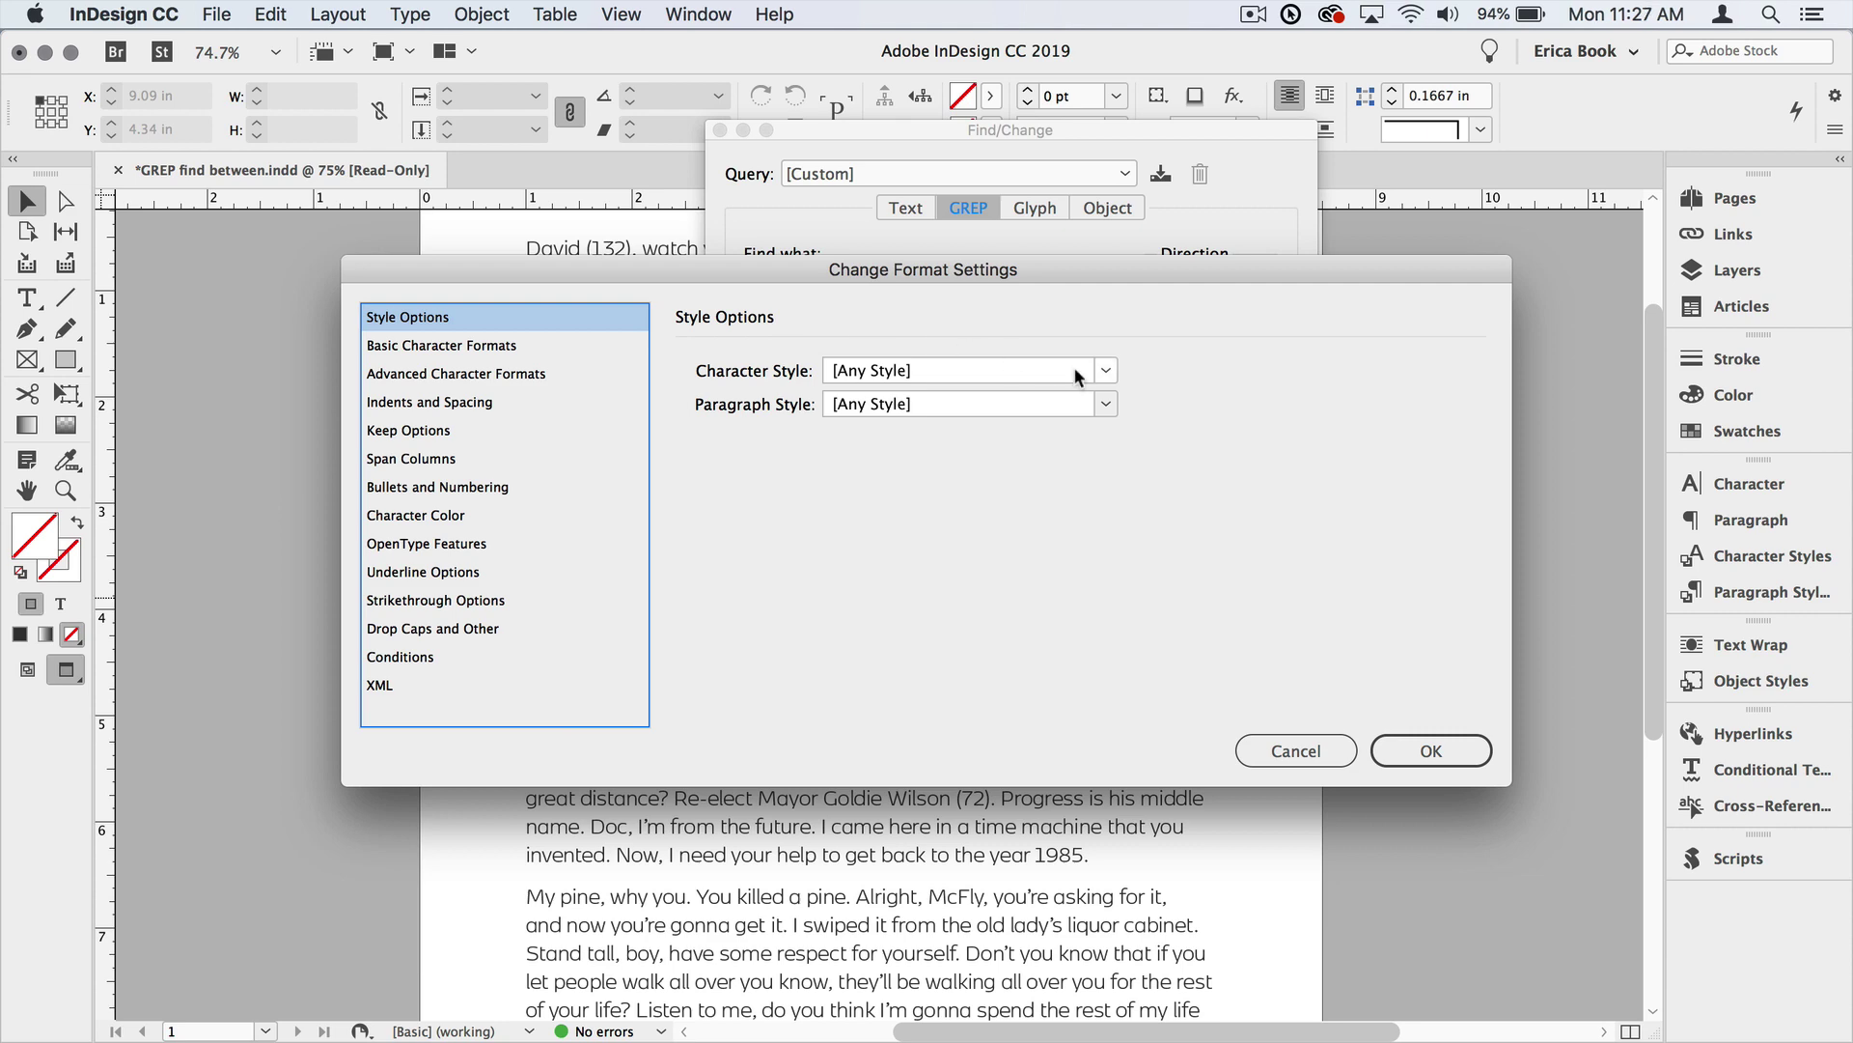
left_click(1107, 370)
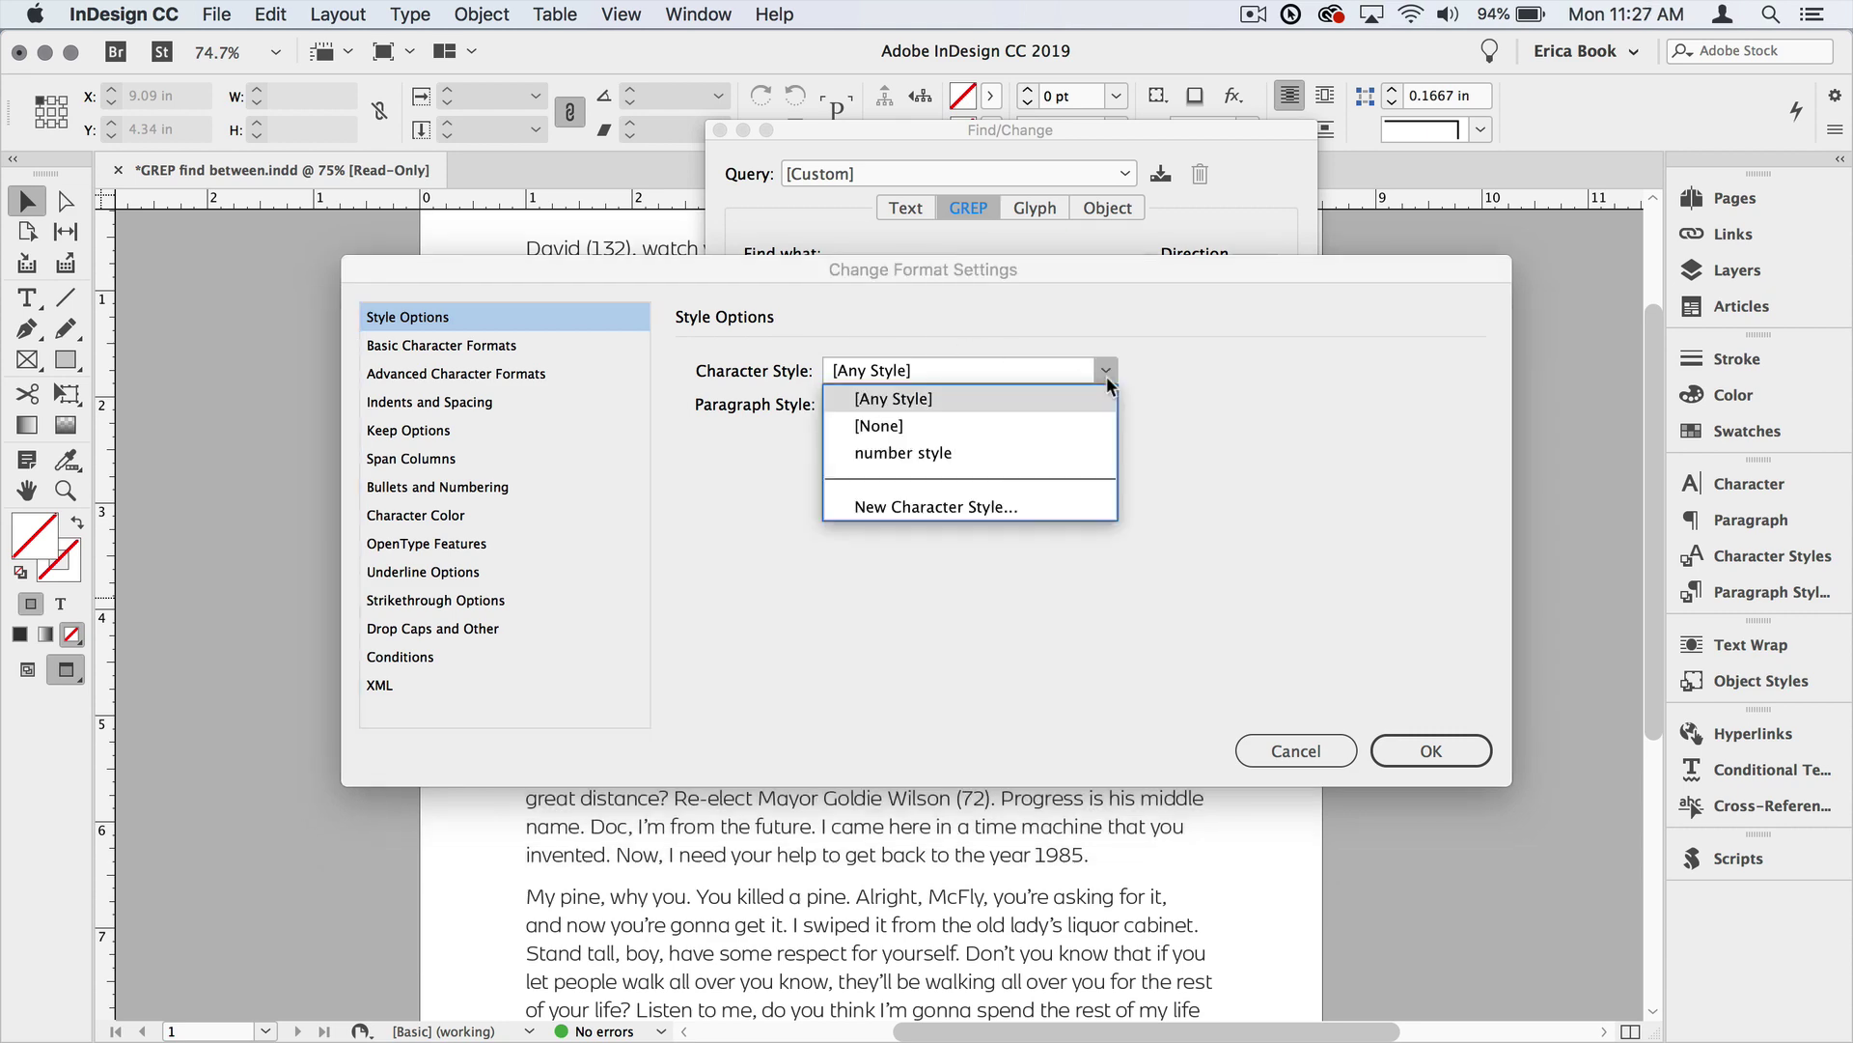
left_click(1091, 451)
left_click(1407, 752)
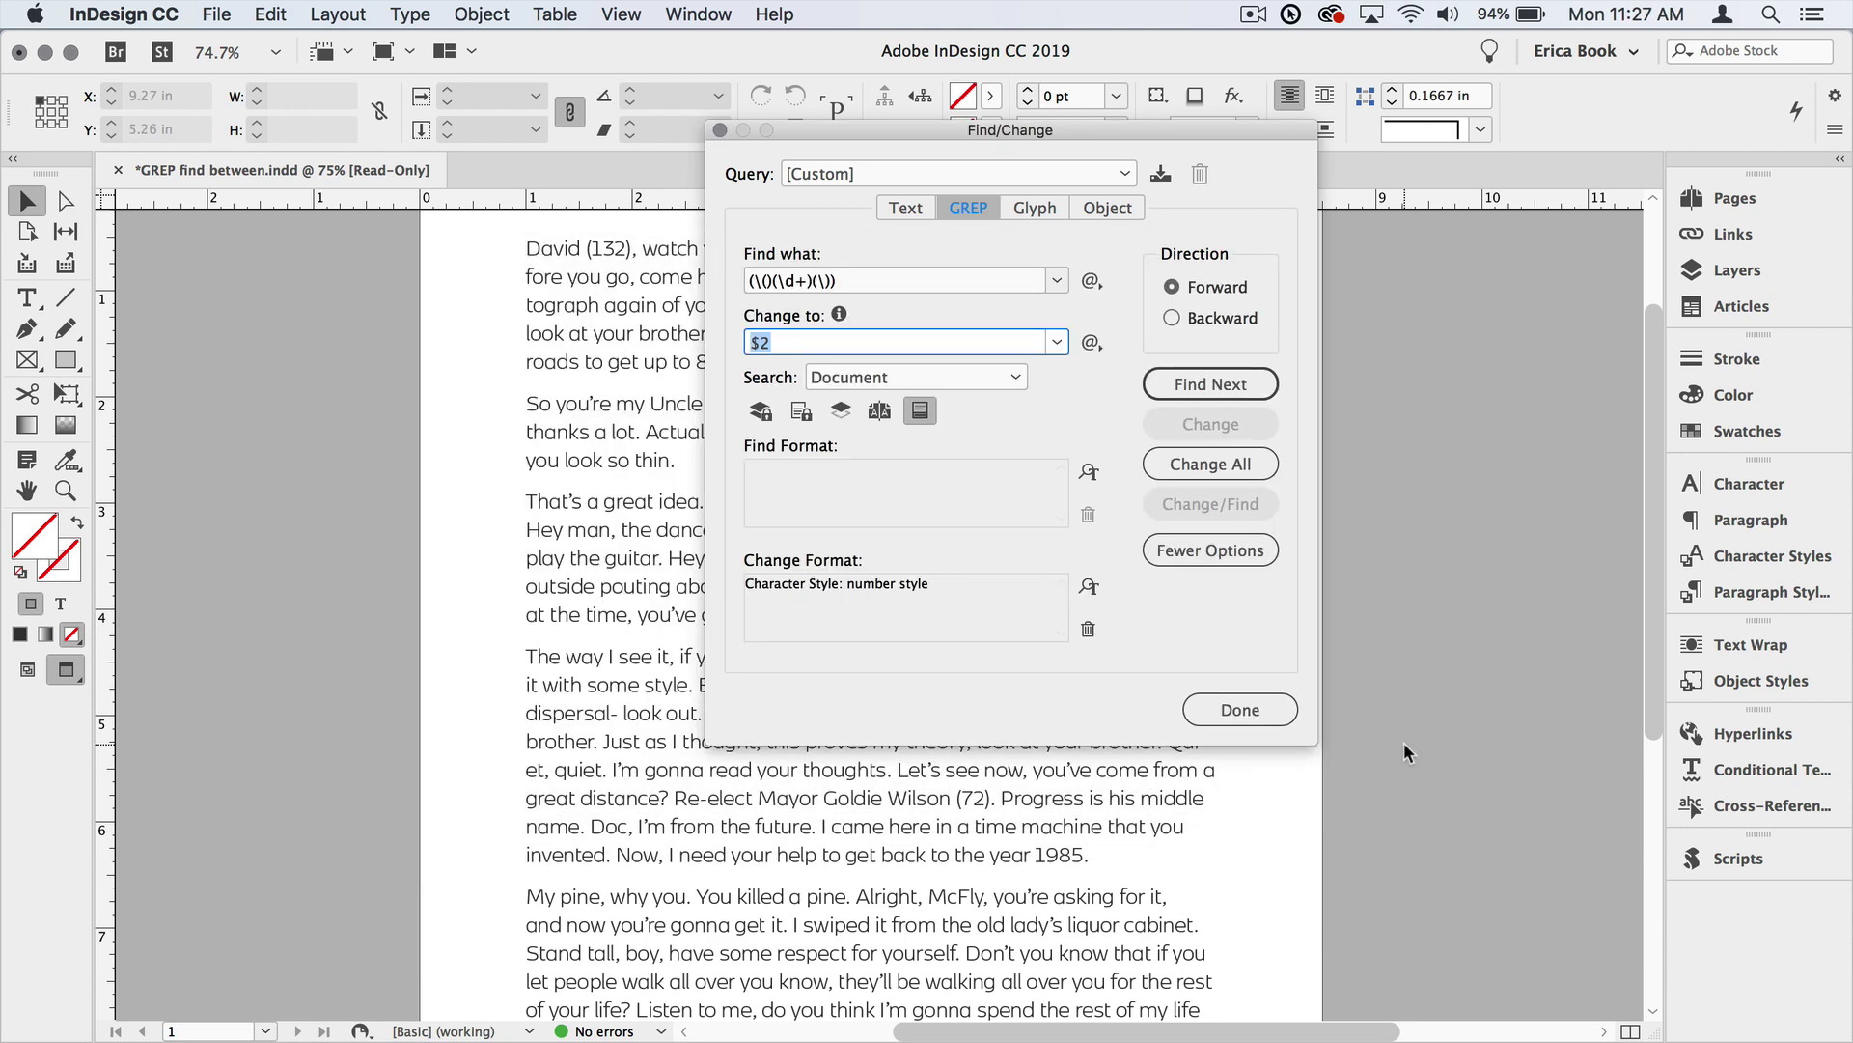
Find the first match, then Change All, making 5 replacements
left_click_drag(951, 126, 1193, 208)
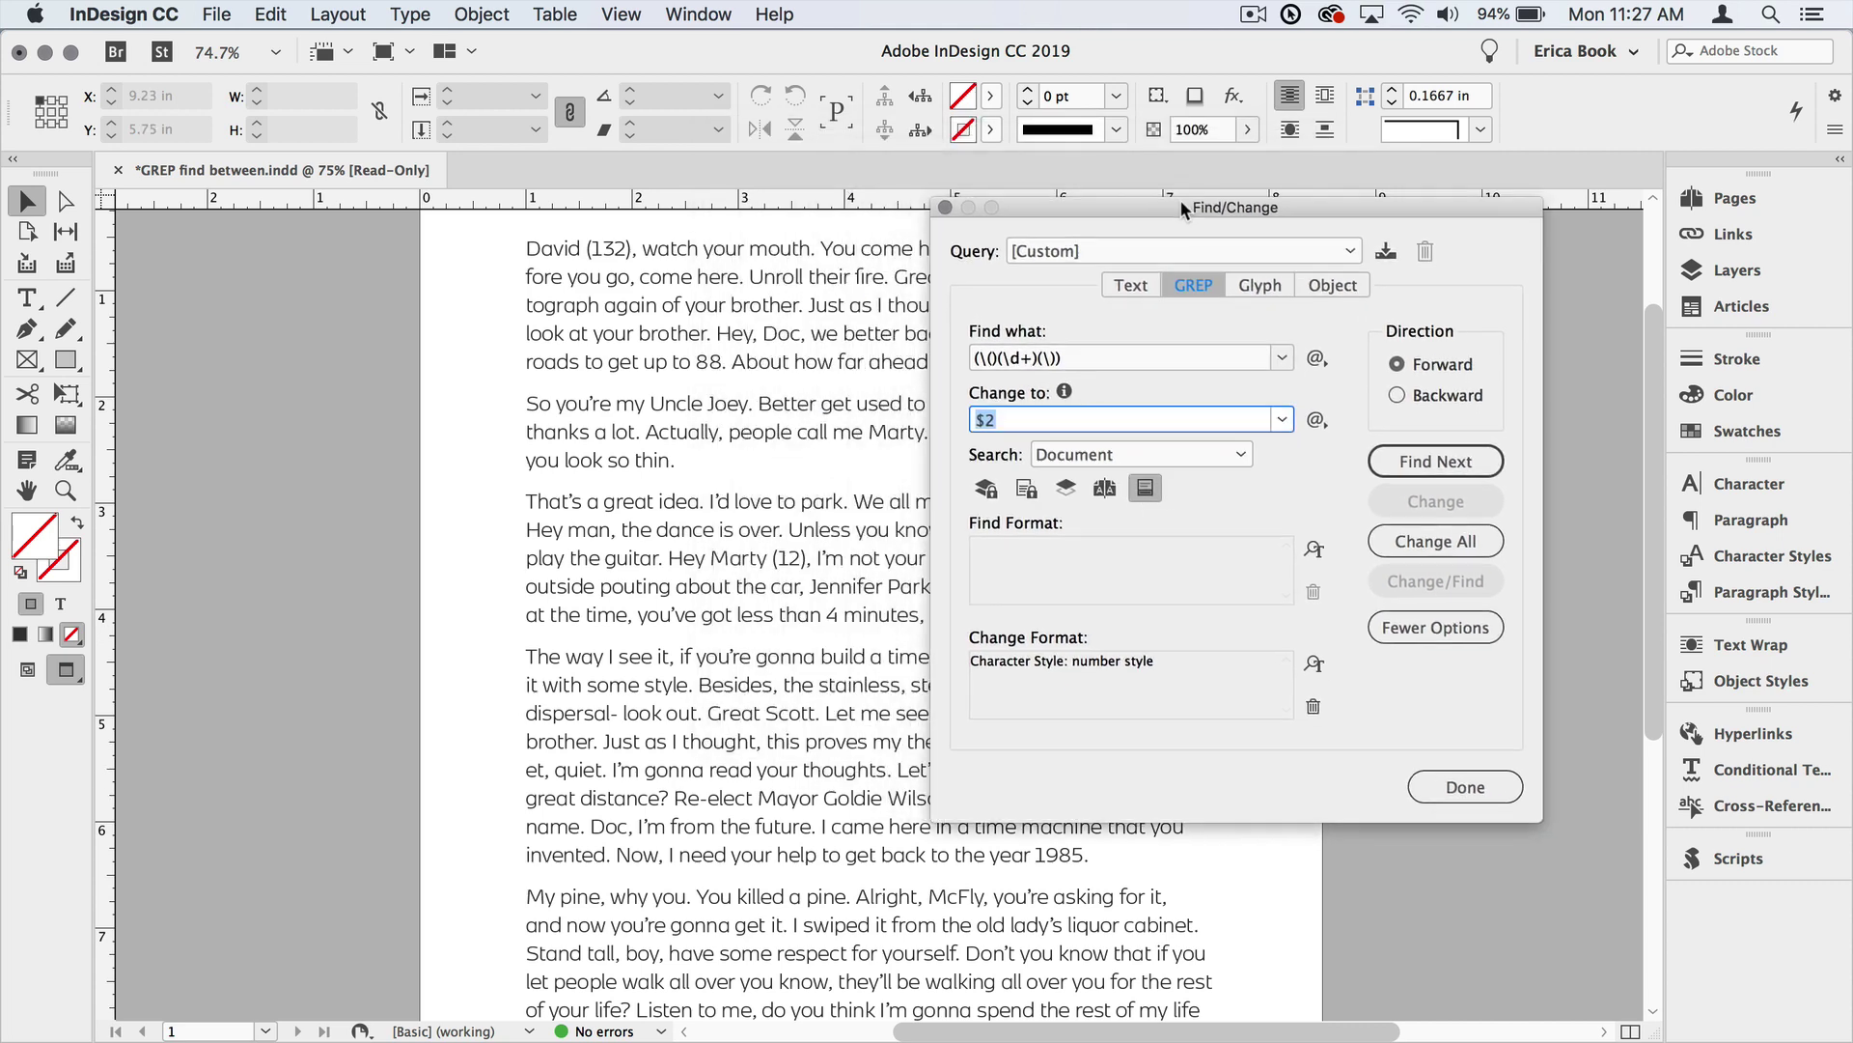
left_click(1419, 473)
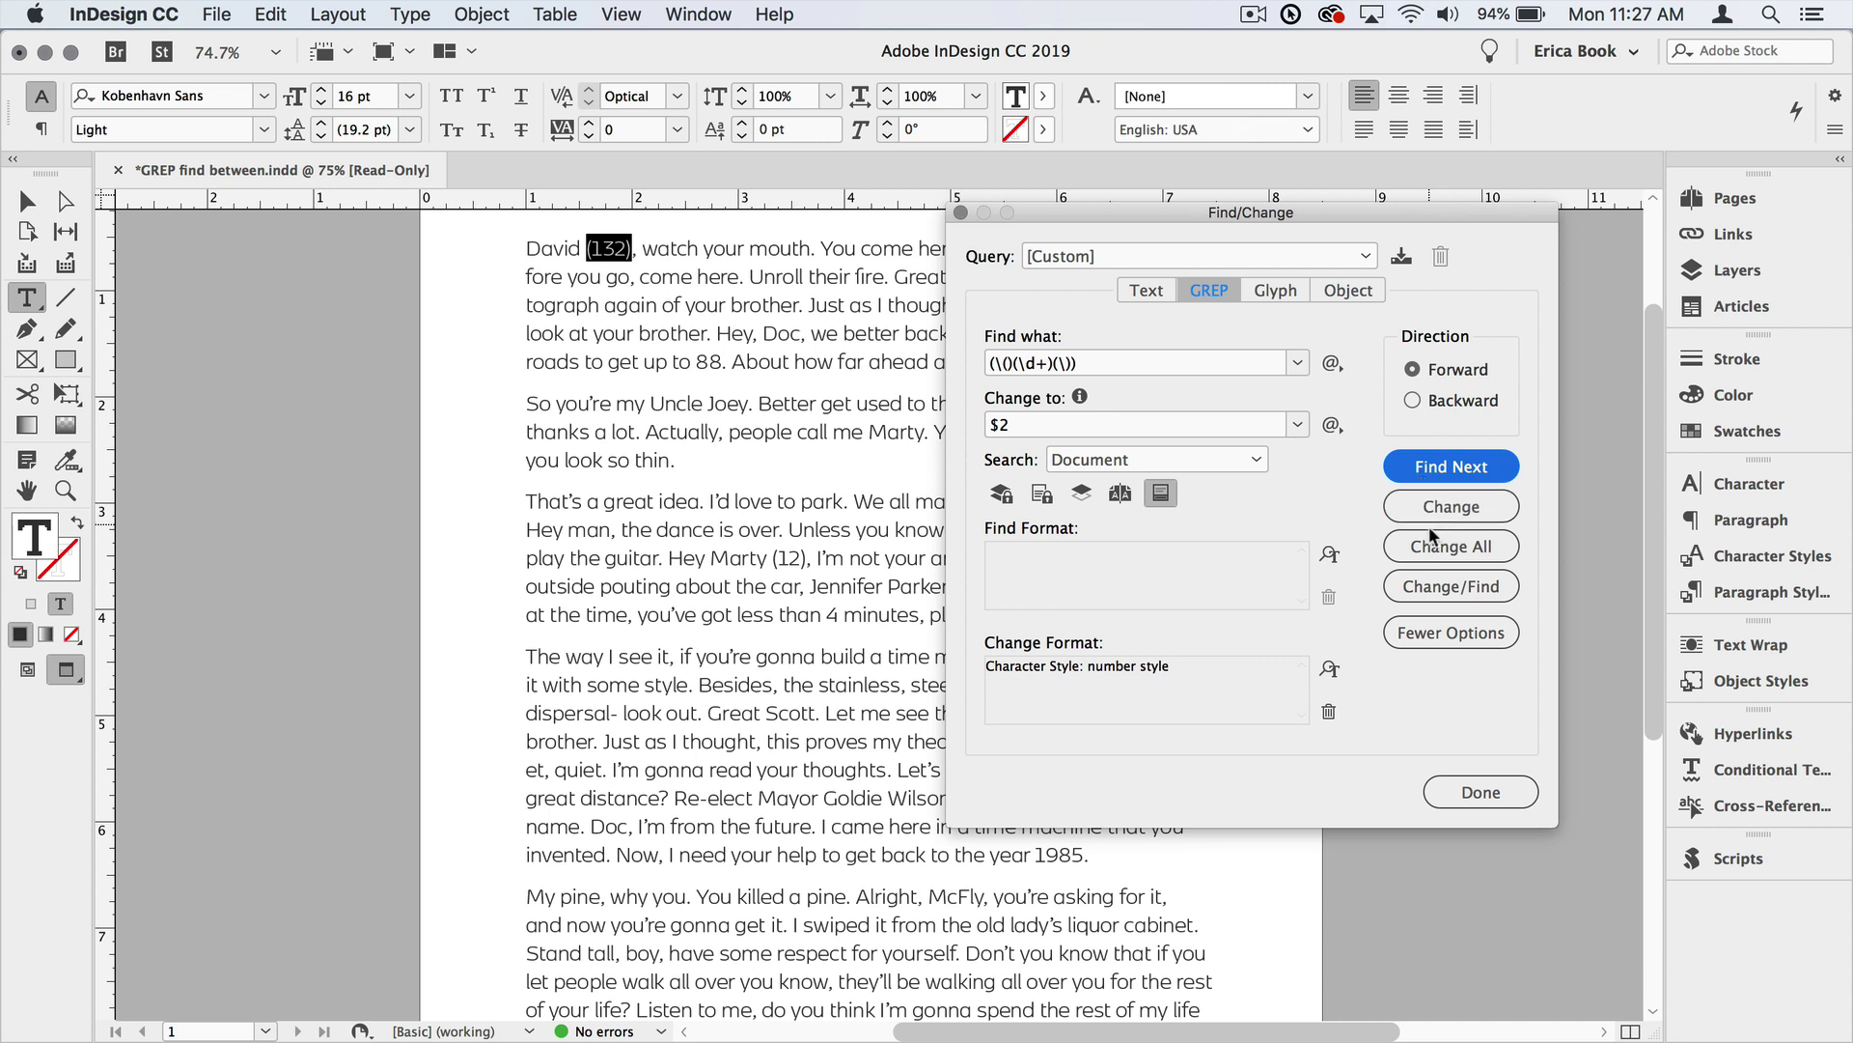
left_click(1438, 548)
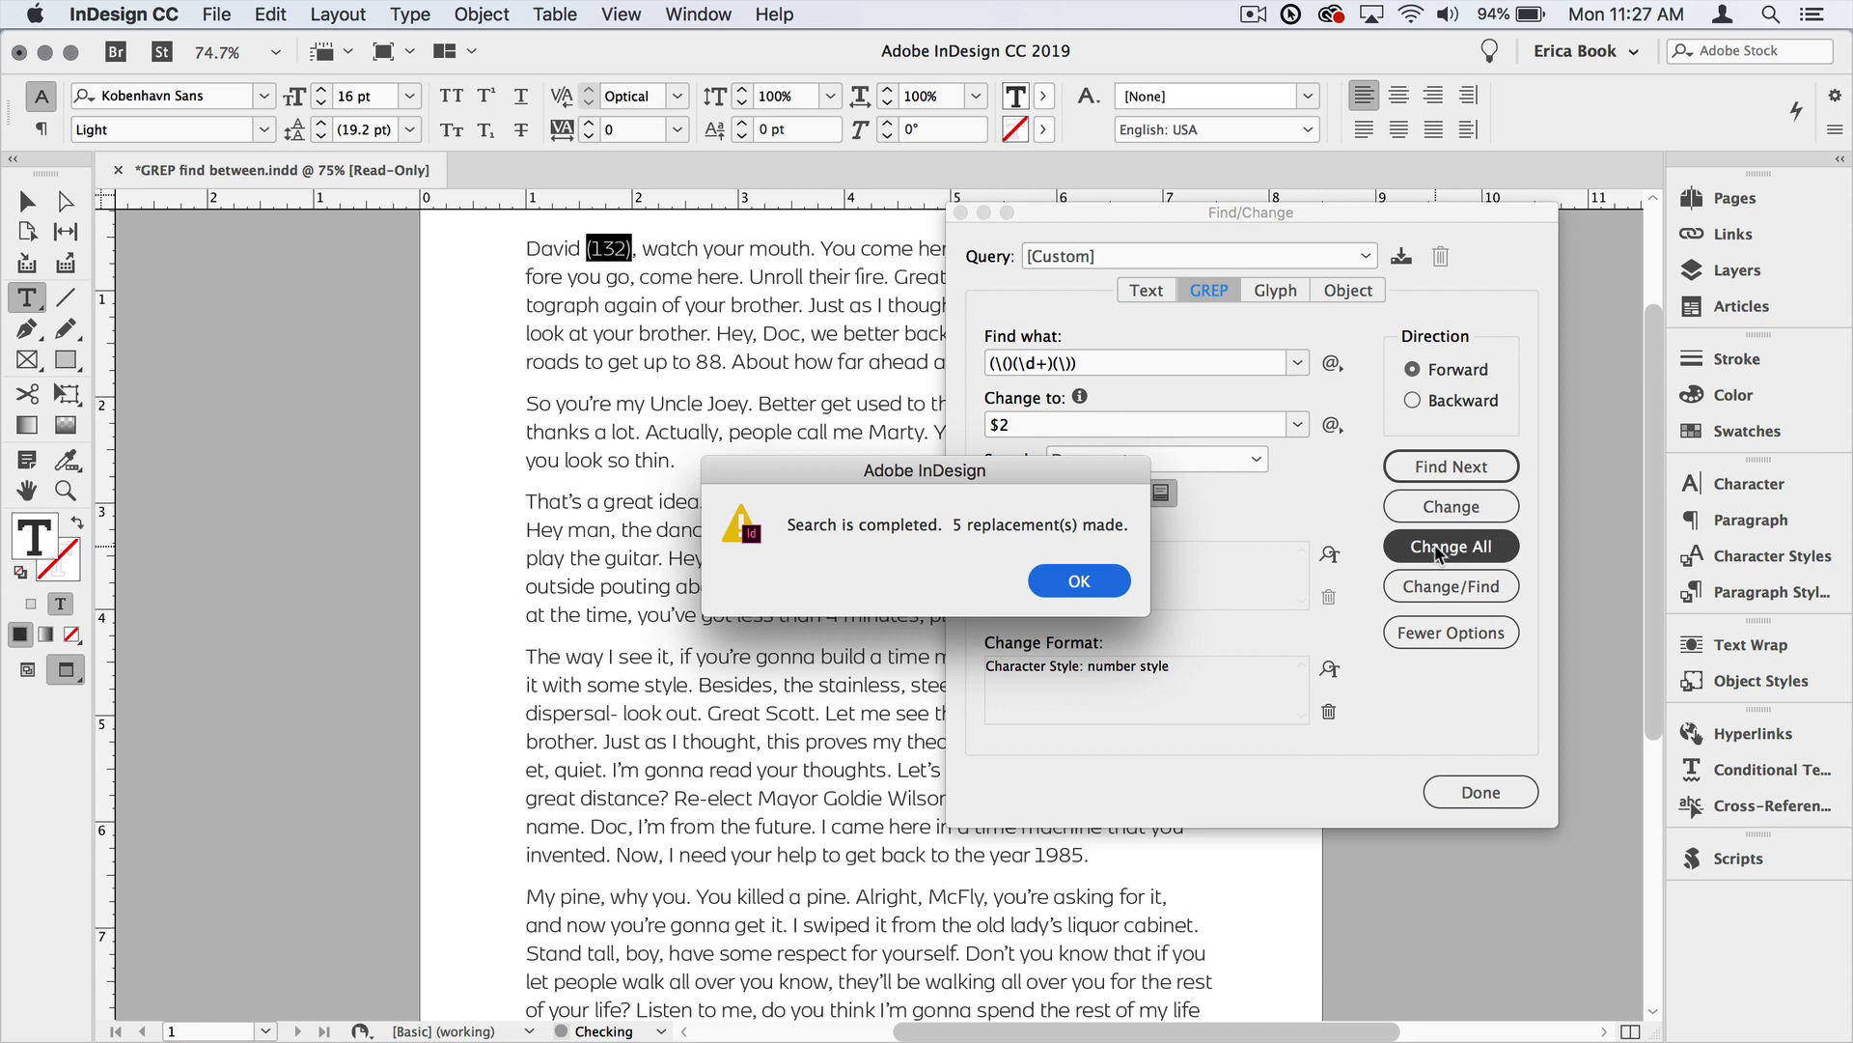
Dismiss the 5-replacements alert, close Find/Change, and deselect to view bold gold 132
key("Return")
left_click(1480, 791)
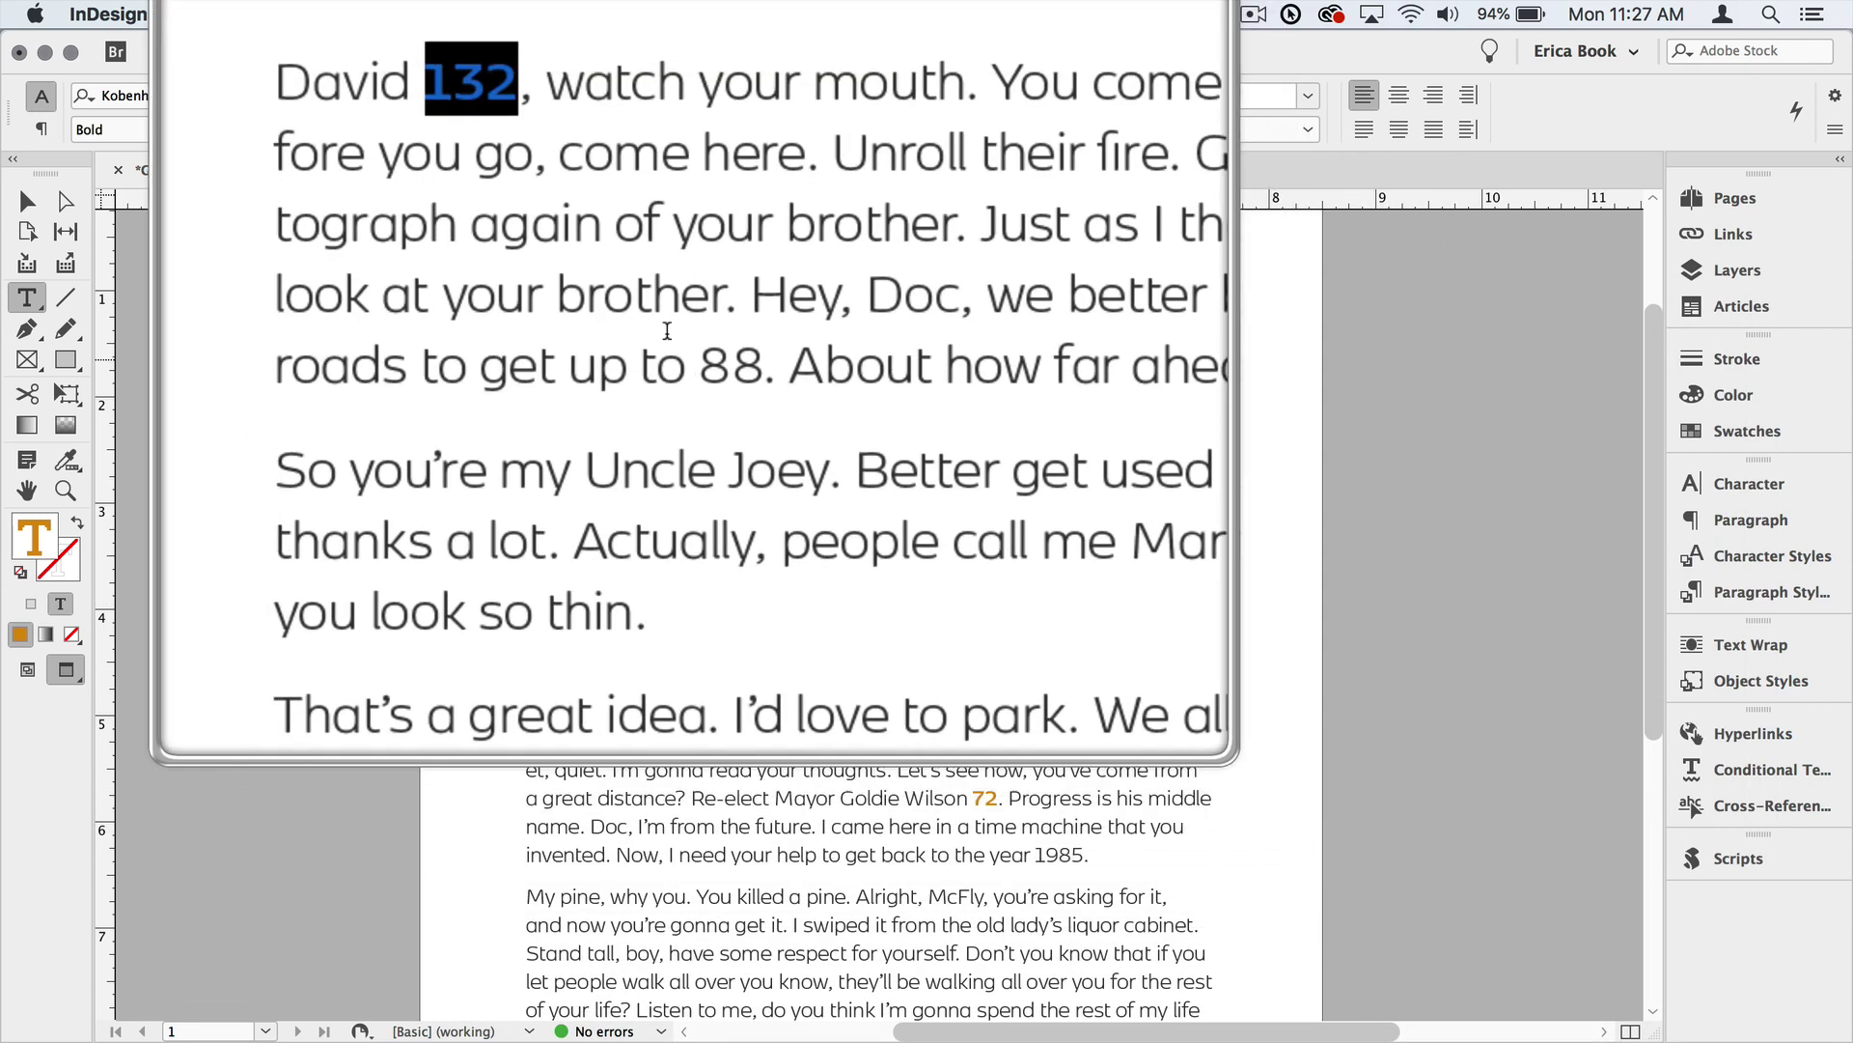
left_click(640, 289)
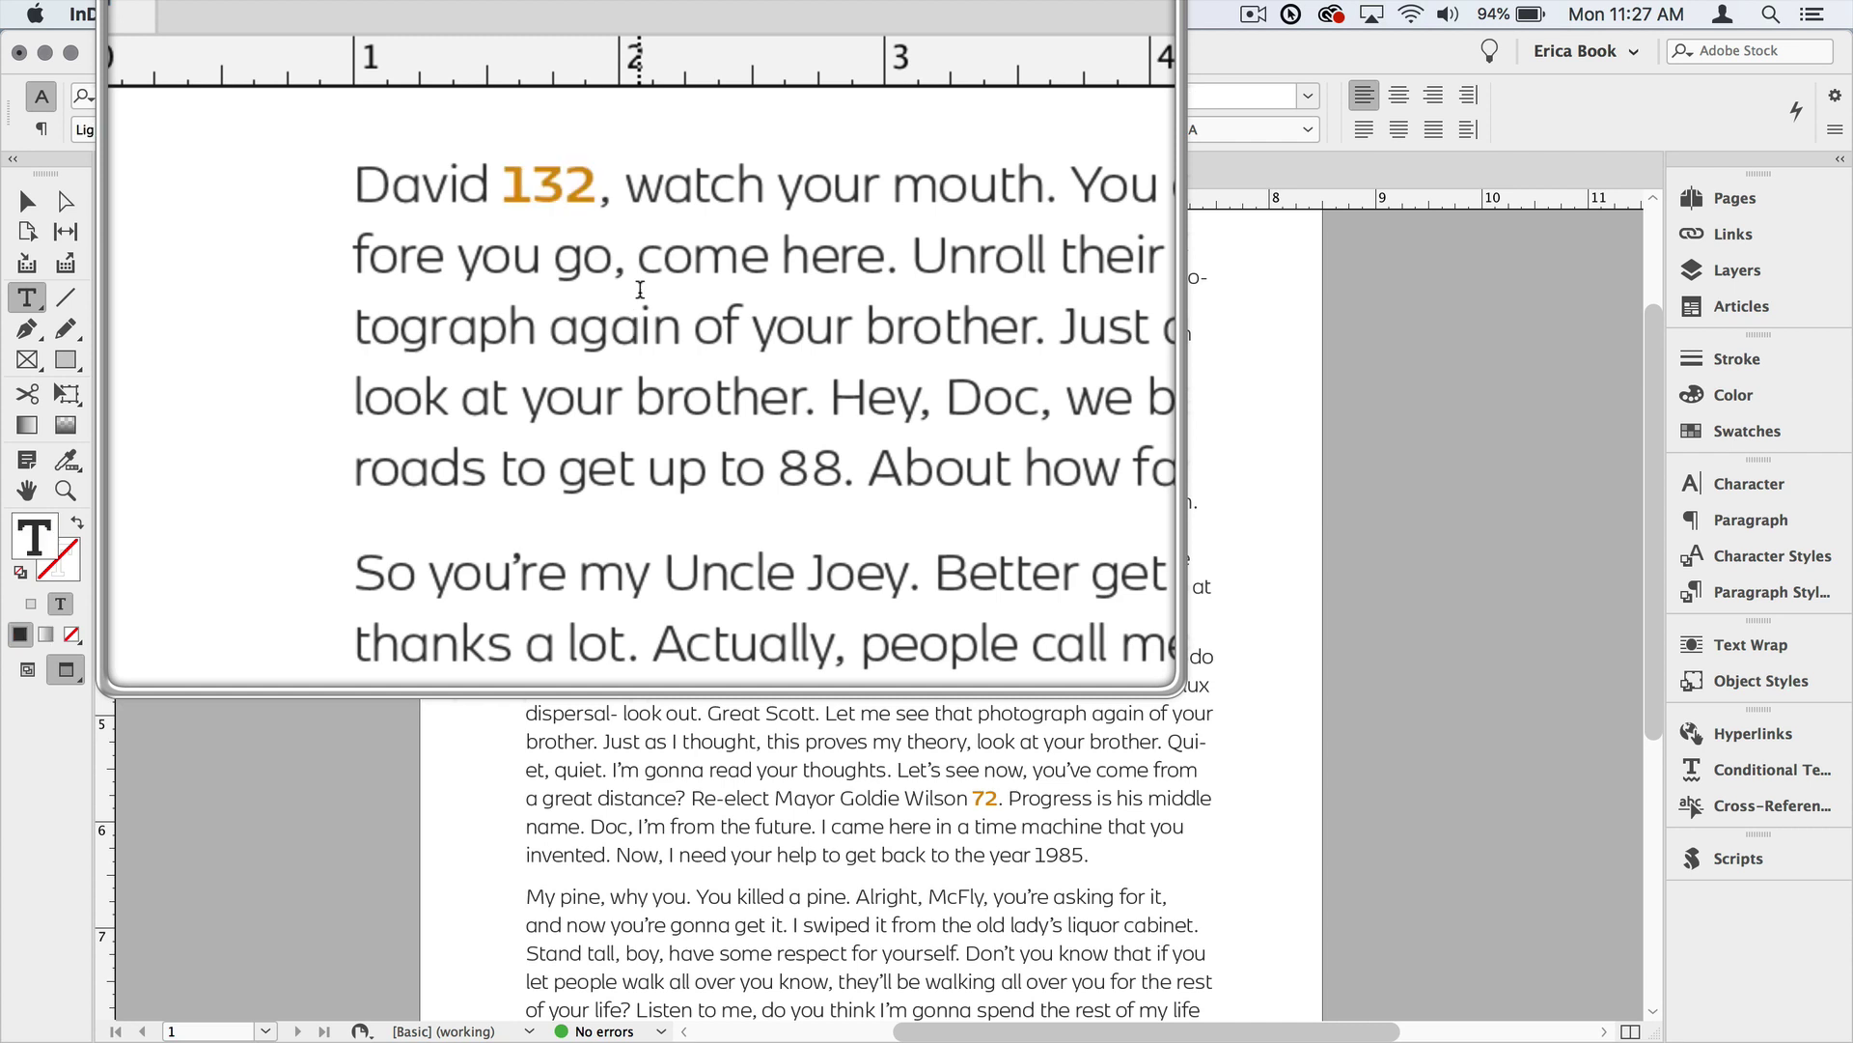